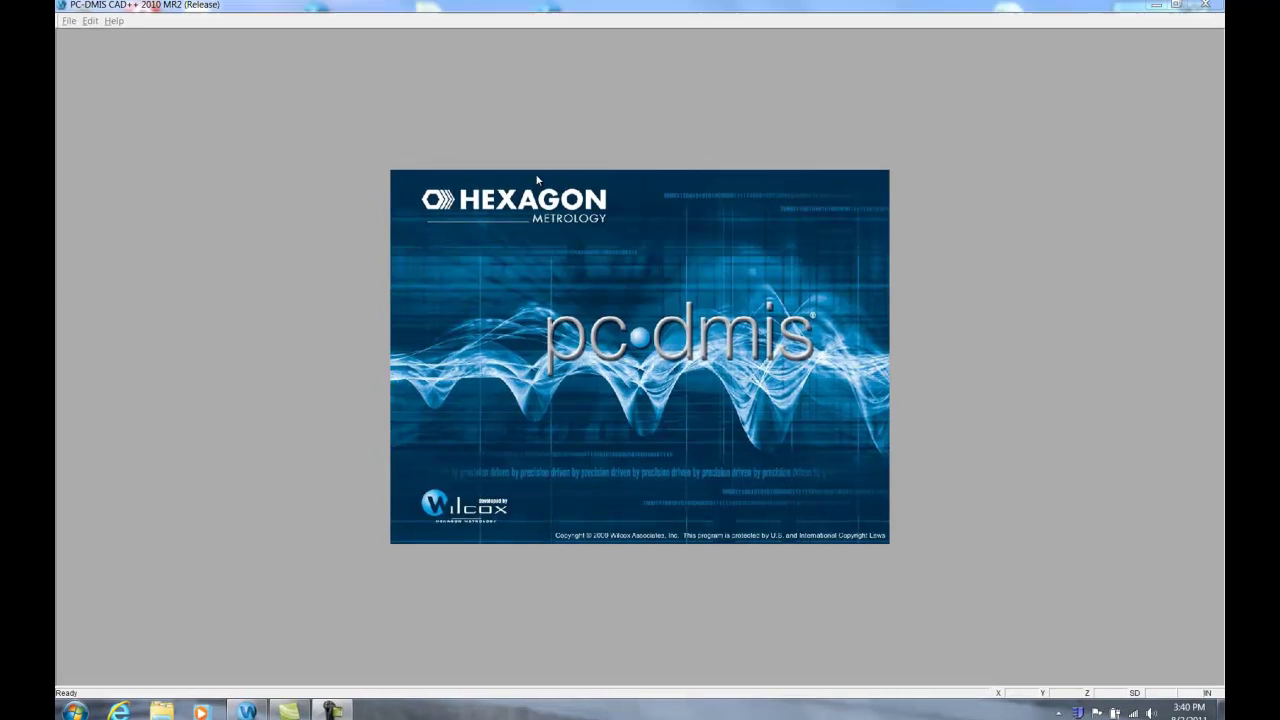
Create a new offline part program named 'lokijuhg' in inches
left_click(68, 21)
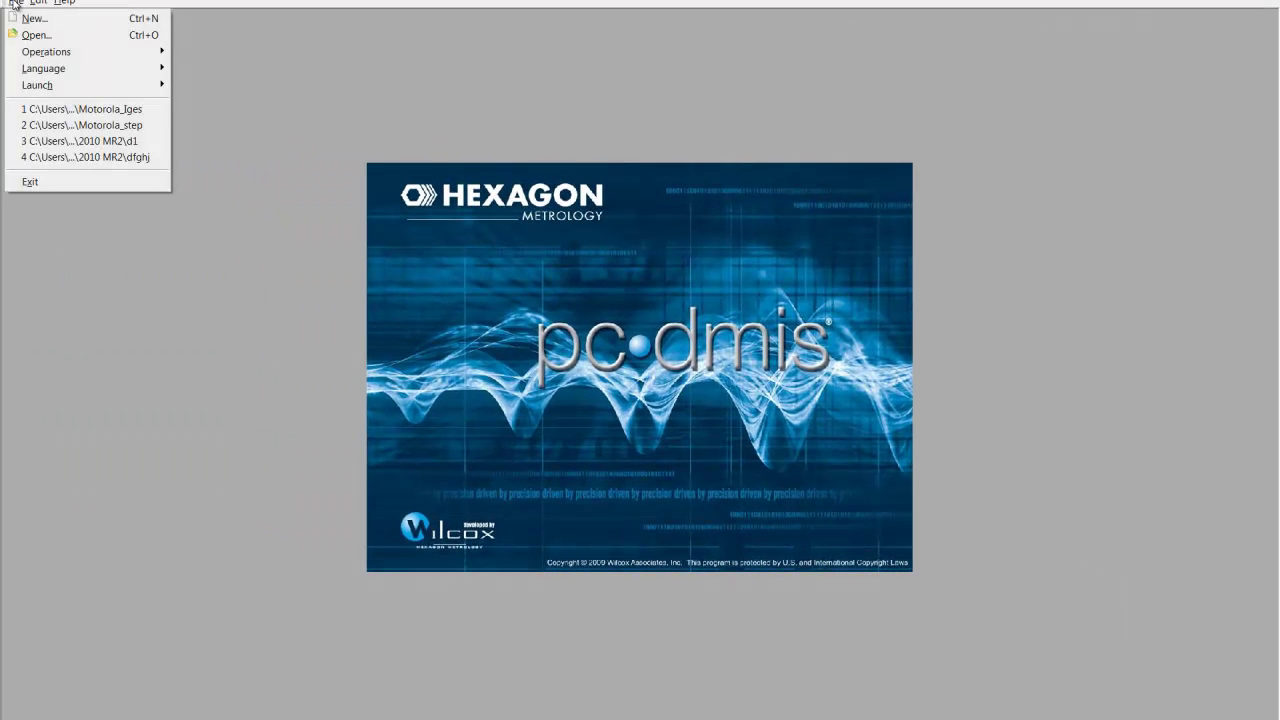
left_click(40, 19)
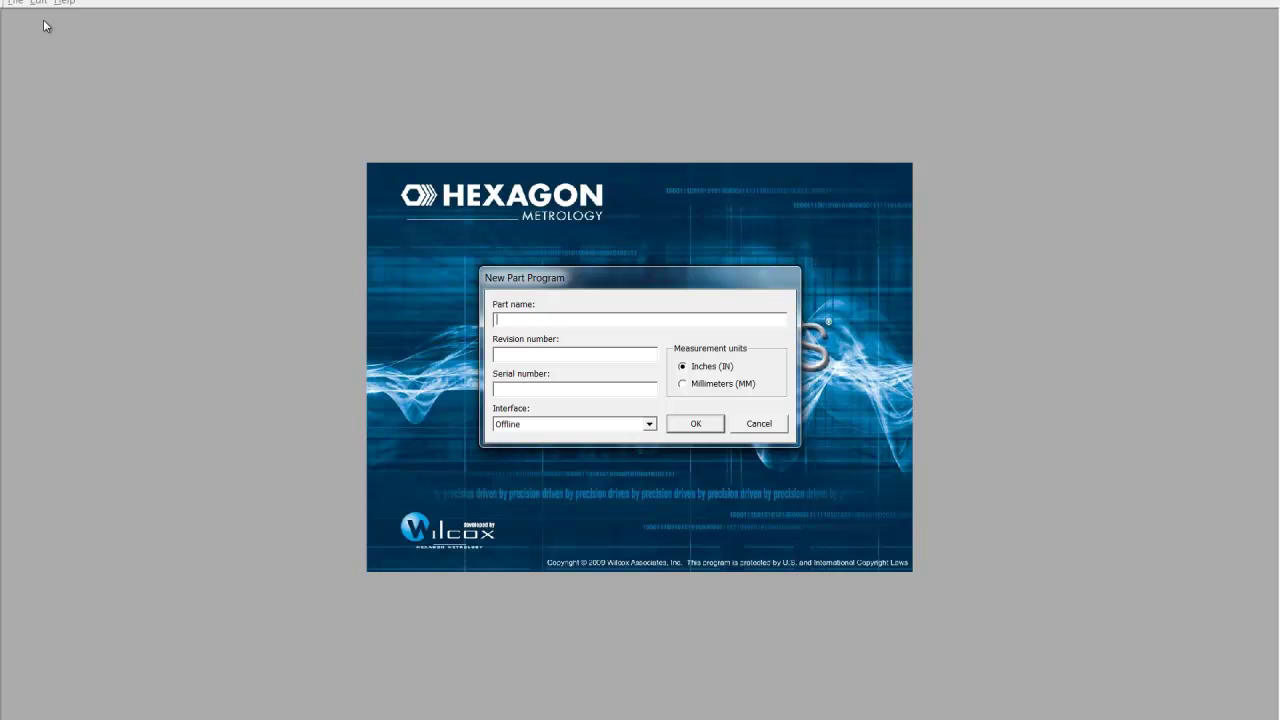
type("lokijuhg")
left_click(700, 421)
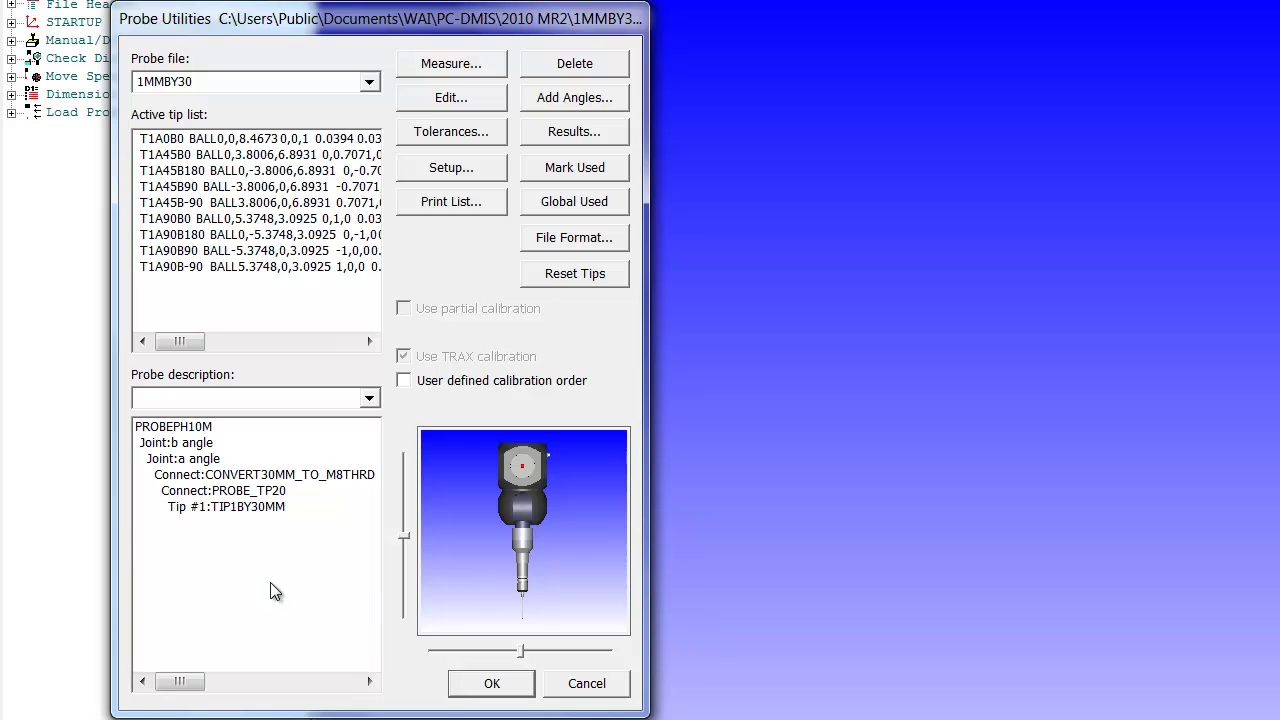
Load probe file 3MMBY30 with tip T1A0B0 as the active tip
left_click(369, 84)
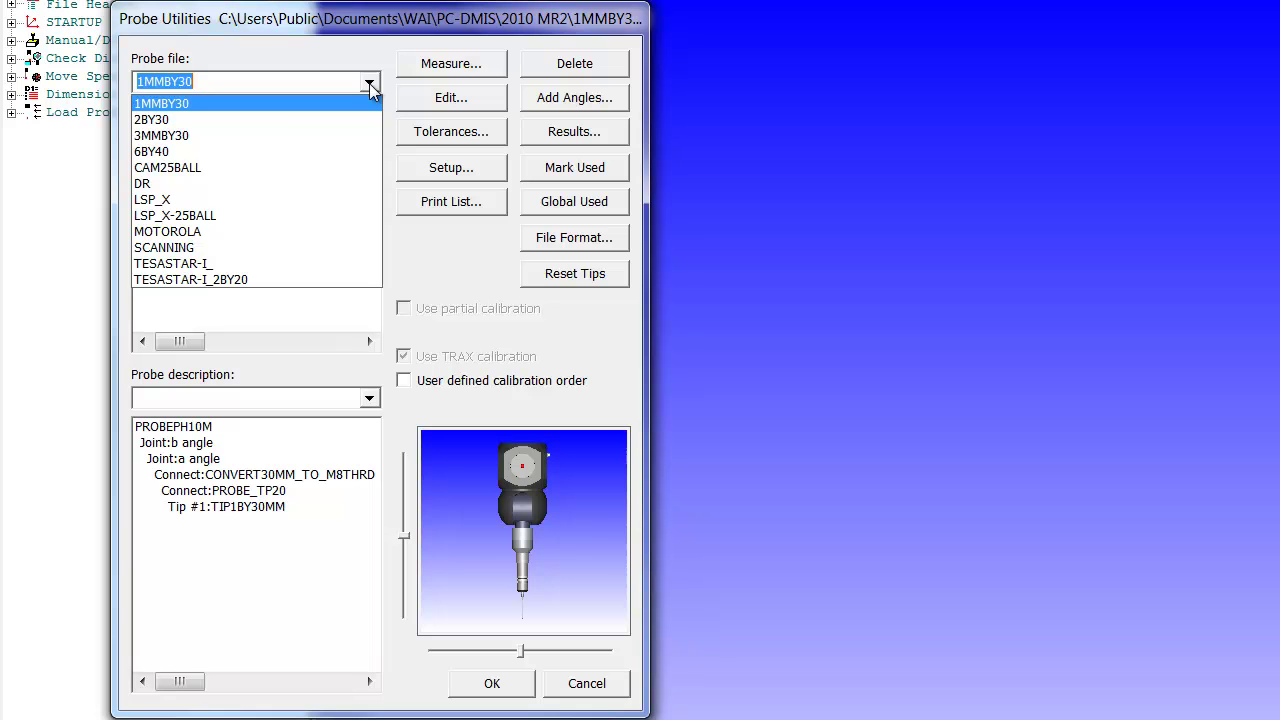
left_click(267, 136)
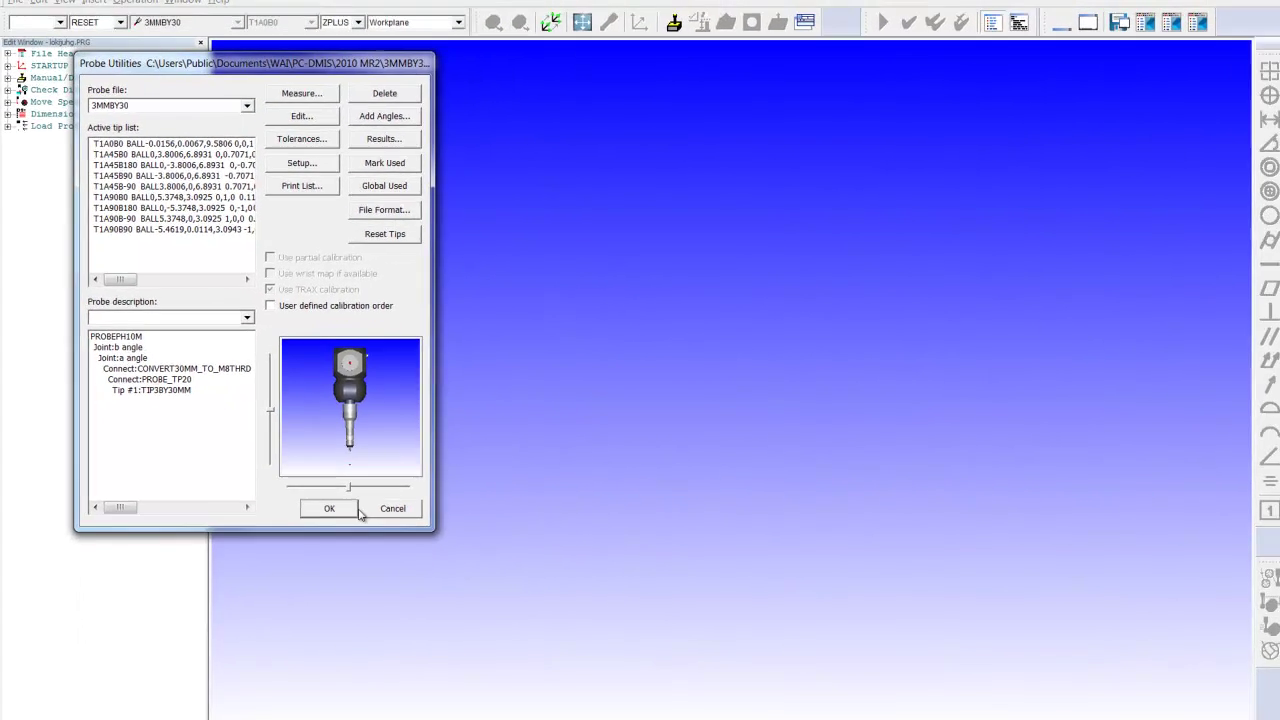
left_click(494, 684)
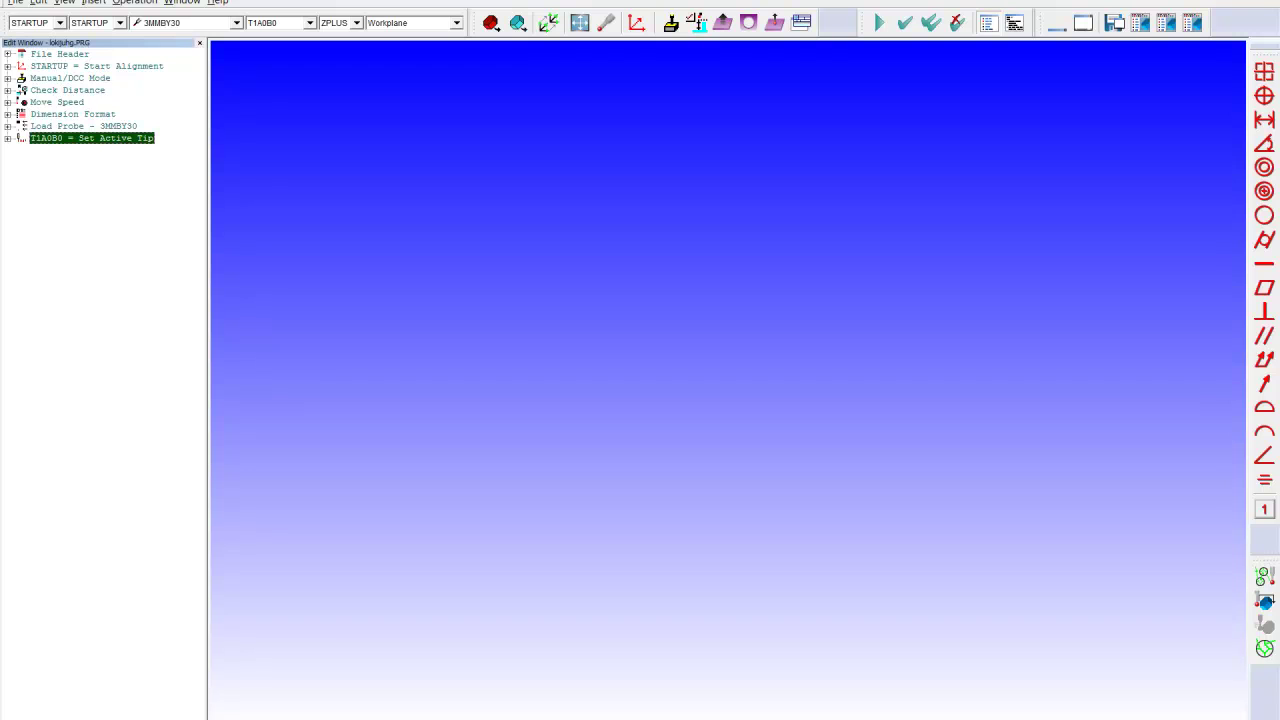
Import and process the Bsbsolid IGES file from the IGES folder
left_click(491, 24)
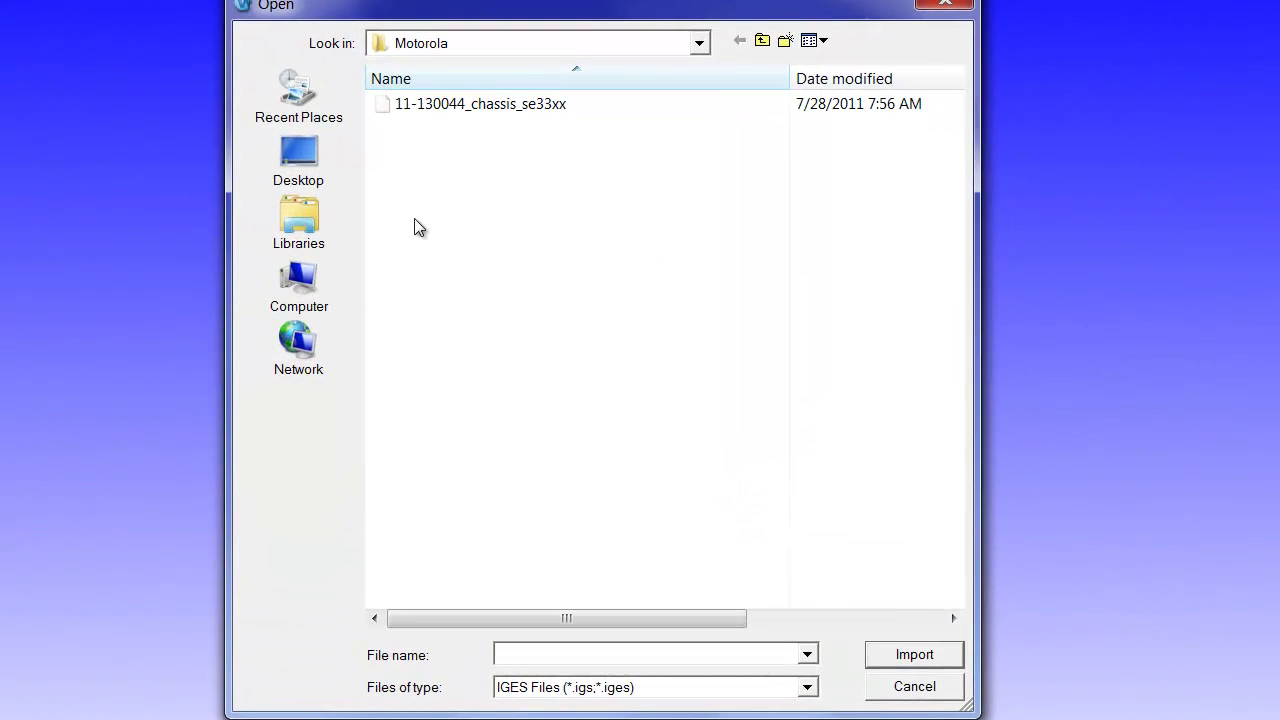
left_click(760, 42)
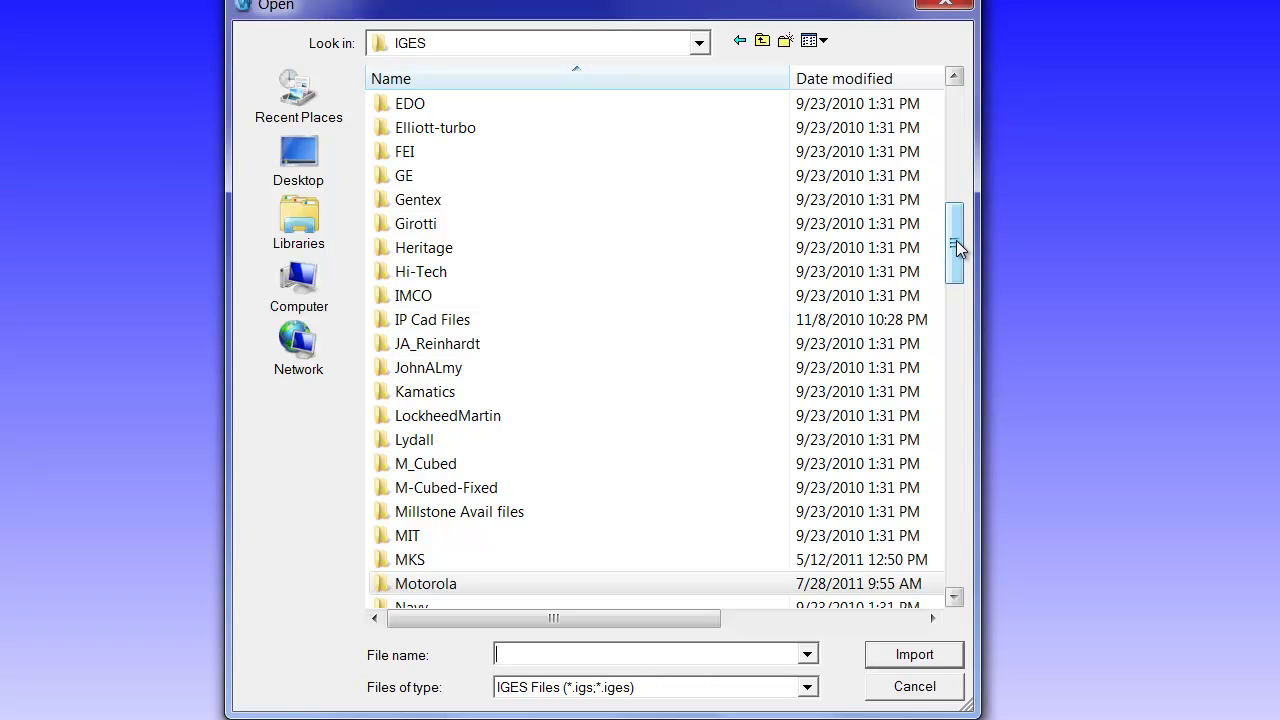
left_click_drag(956, 247, 960, 452)
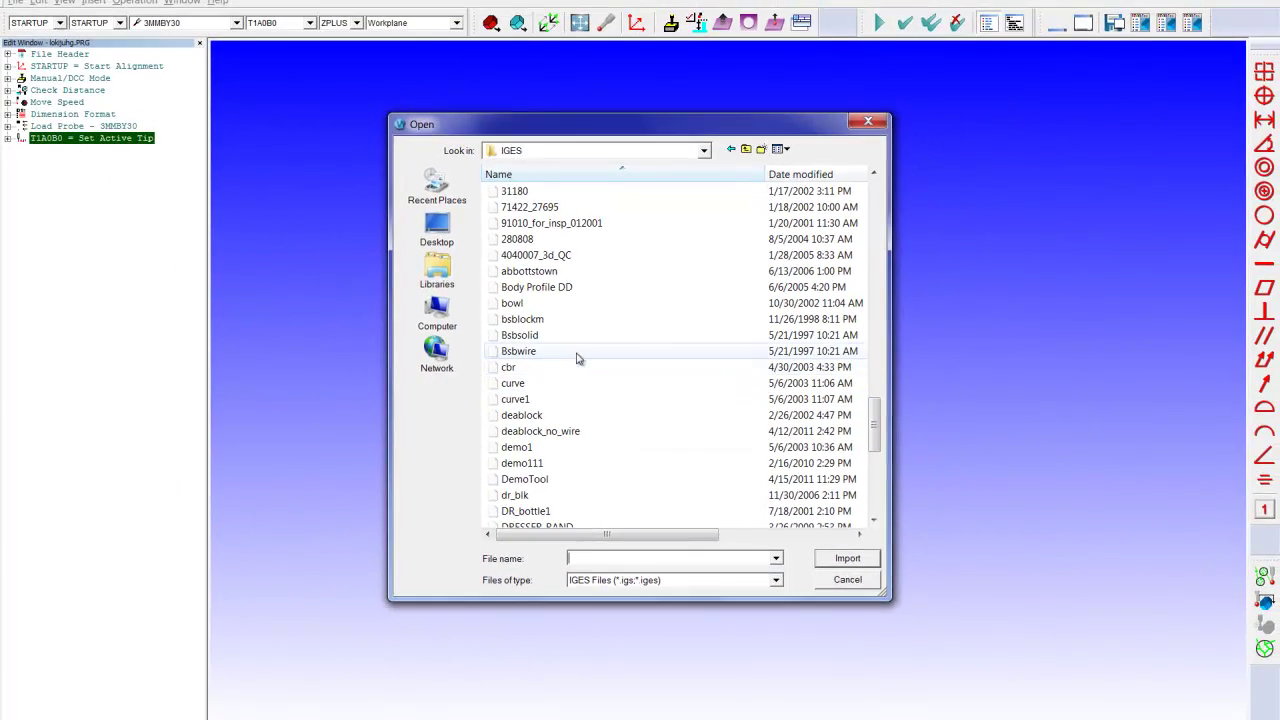
left_click(544, 331)
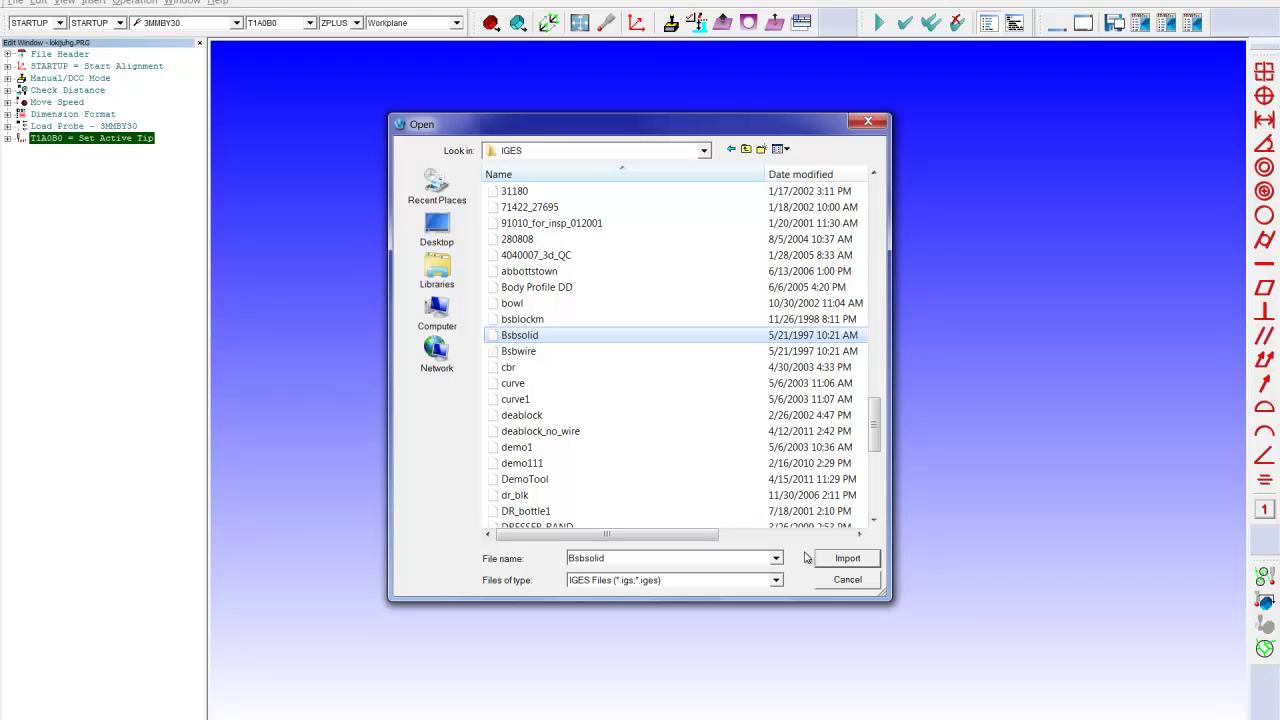
left_click(866, 563)
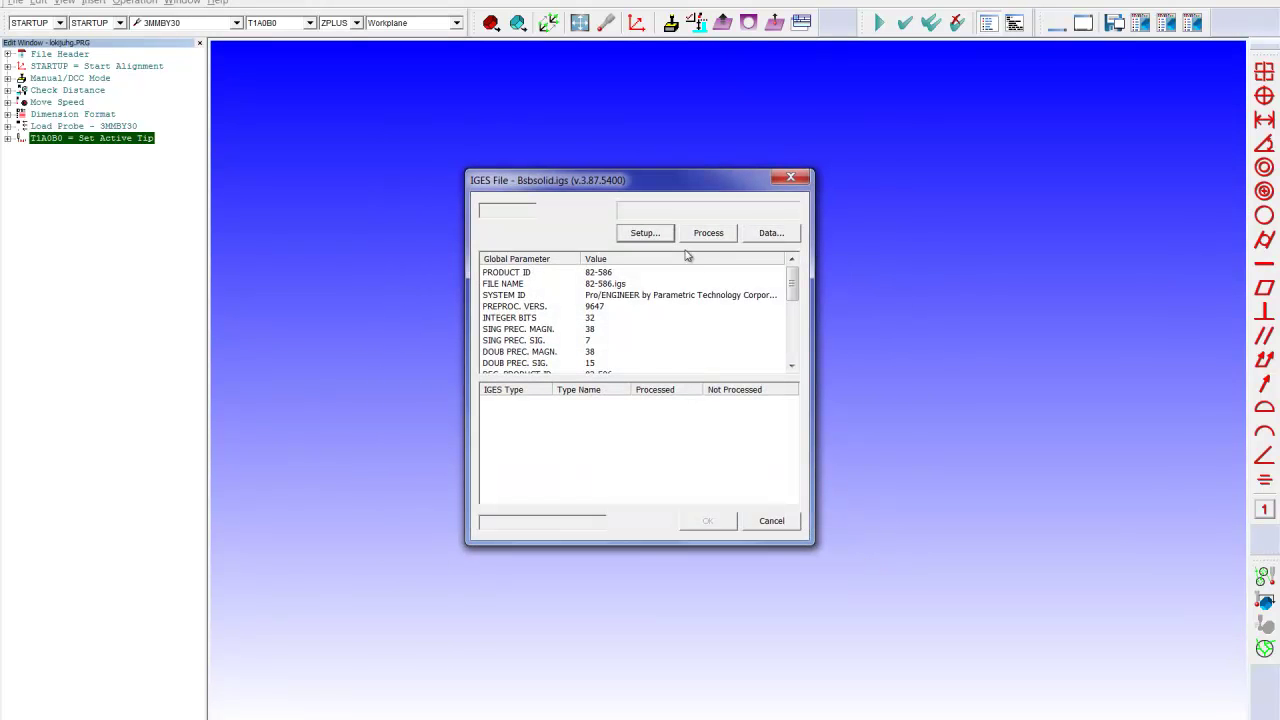
left_click(719, 232)
left_click(707, 520)
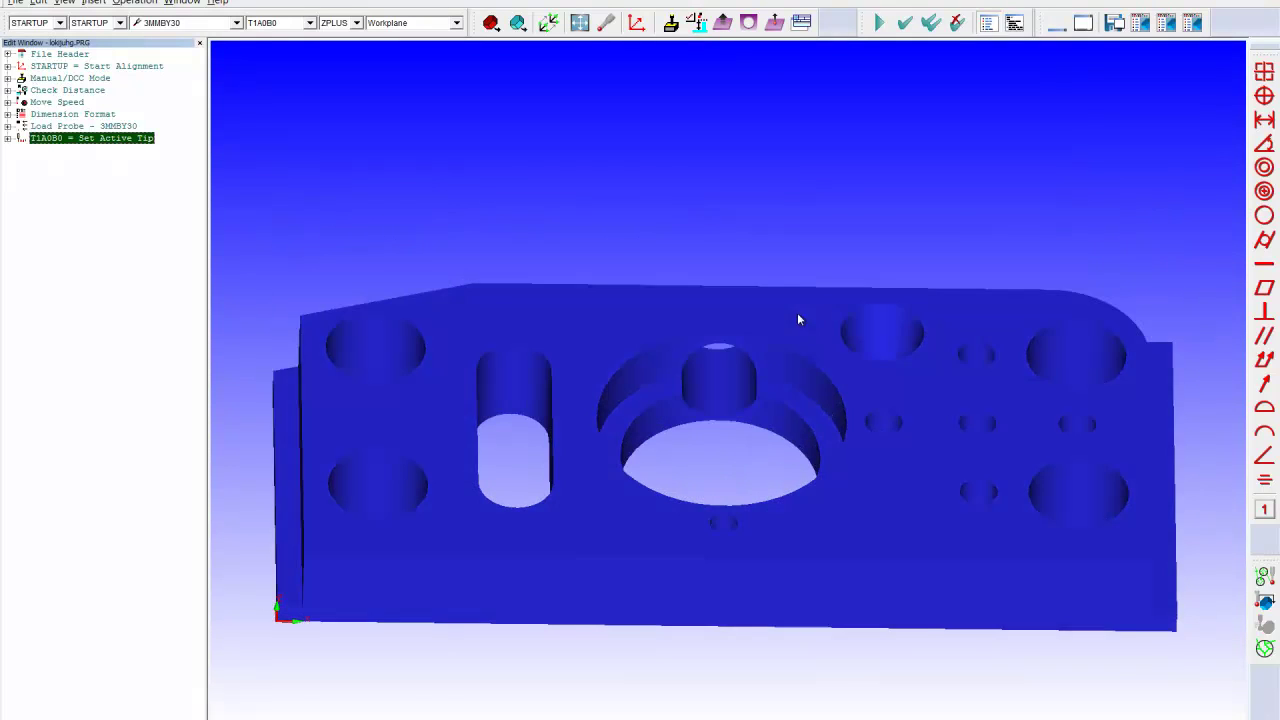
Tilt the plate into a shaded 3-D view and display the 3MMBY30 probe
left_click_drag(538, 532, 706, 485)
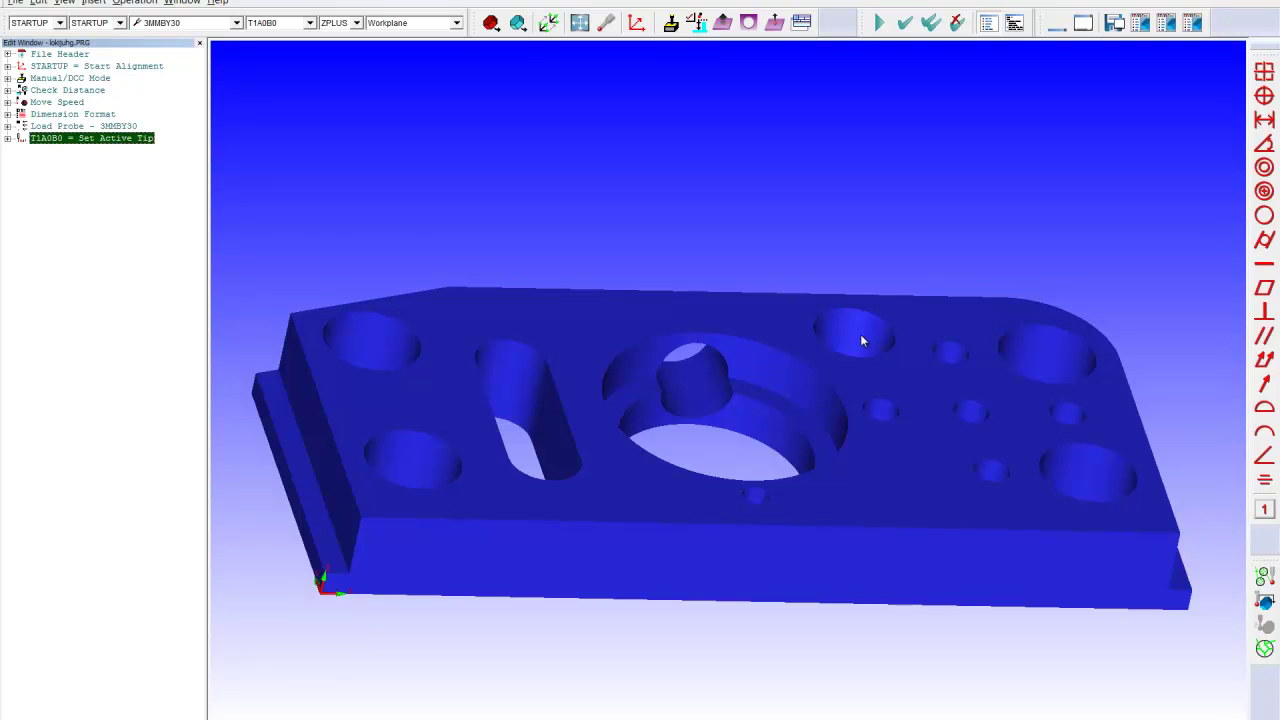
left_click(606, 22)
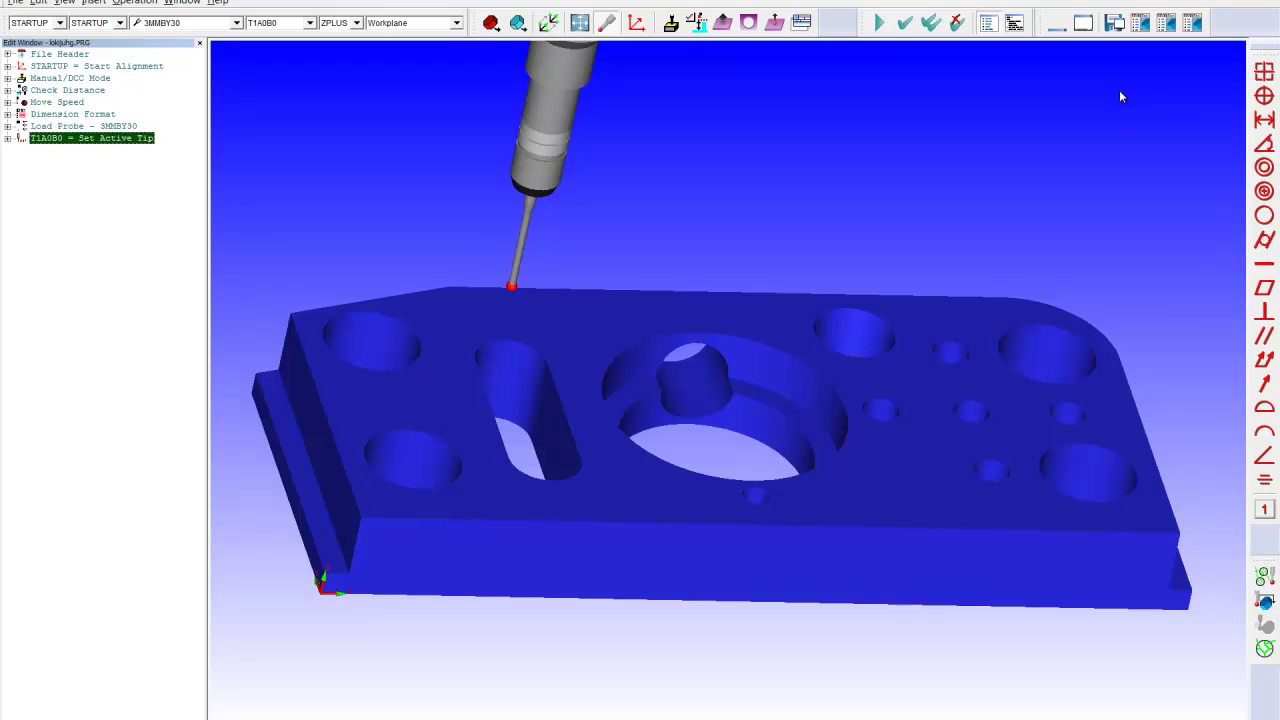
Measure the top face as plane PLN1 with three hits
left_click(455, 308)
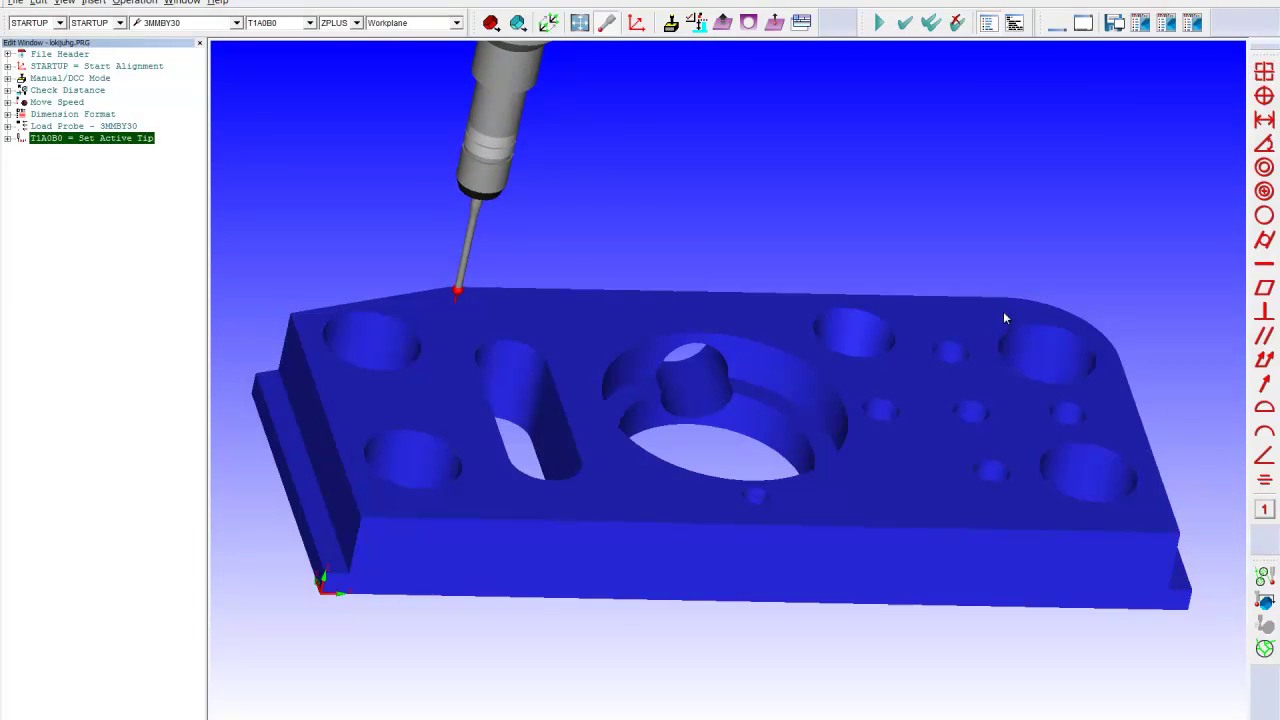
left_click(1036, 504)
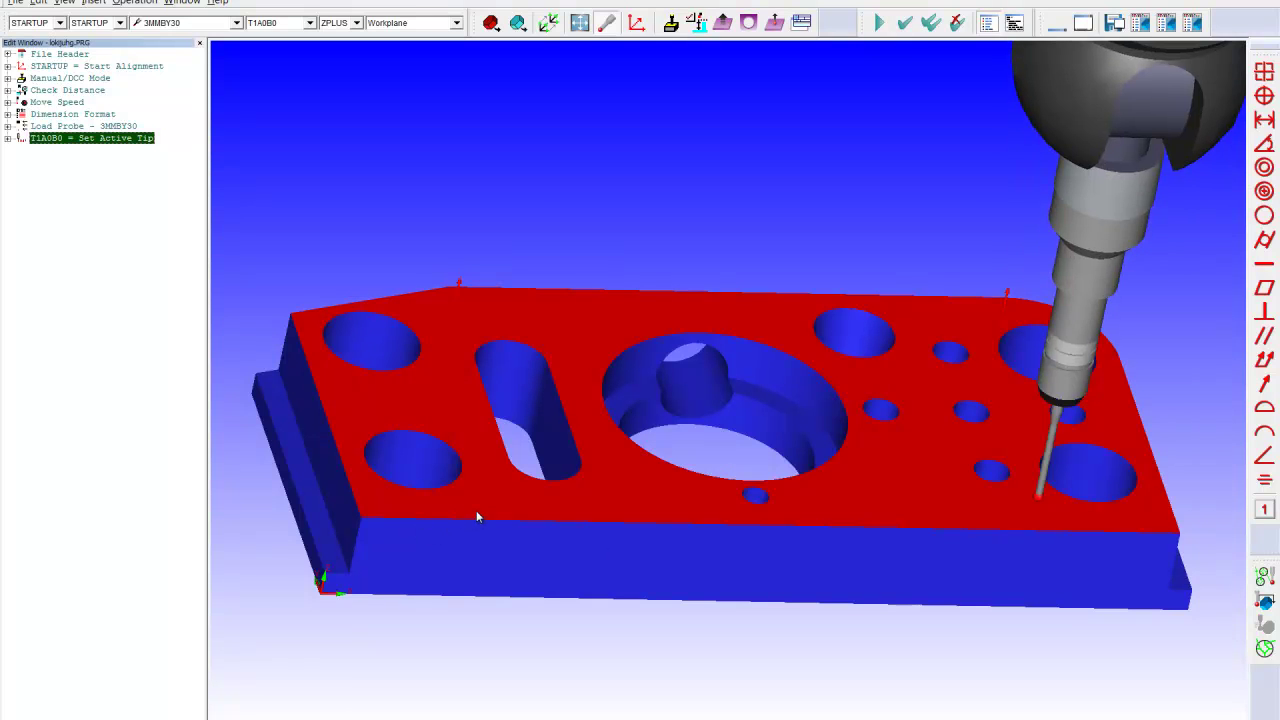
left_click(483, 510)
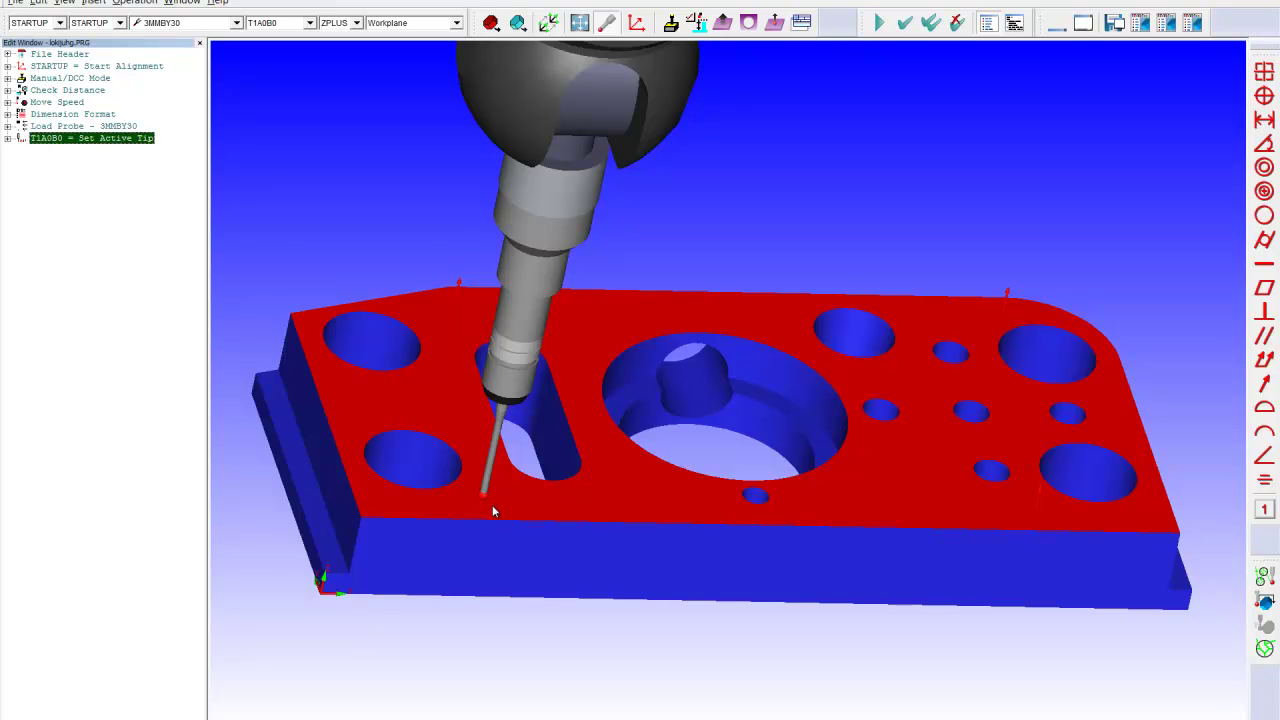
key("End")
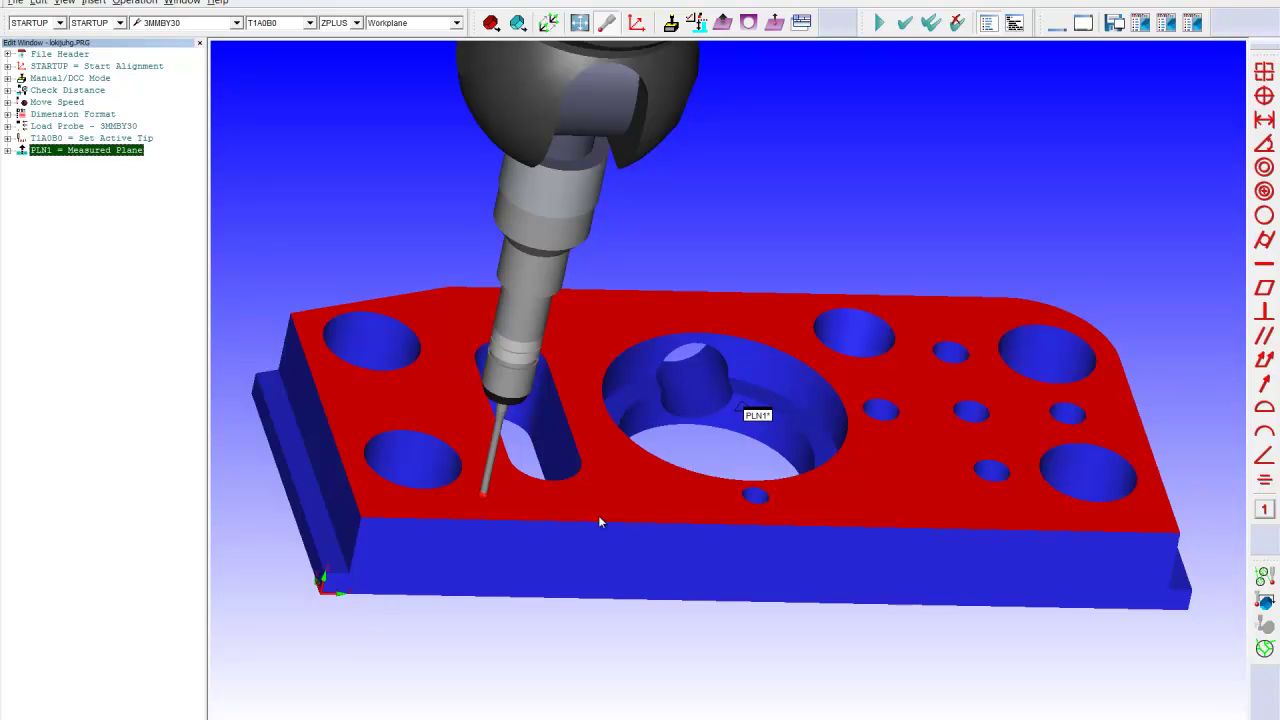
Measure the front face as line LIN1 and the left end as point PNT1
left_click(412, 531)
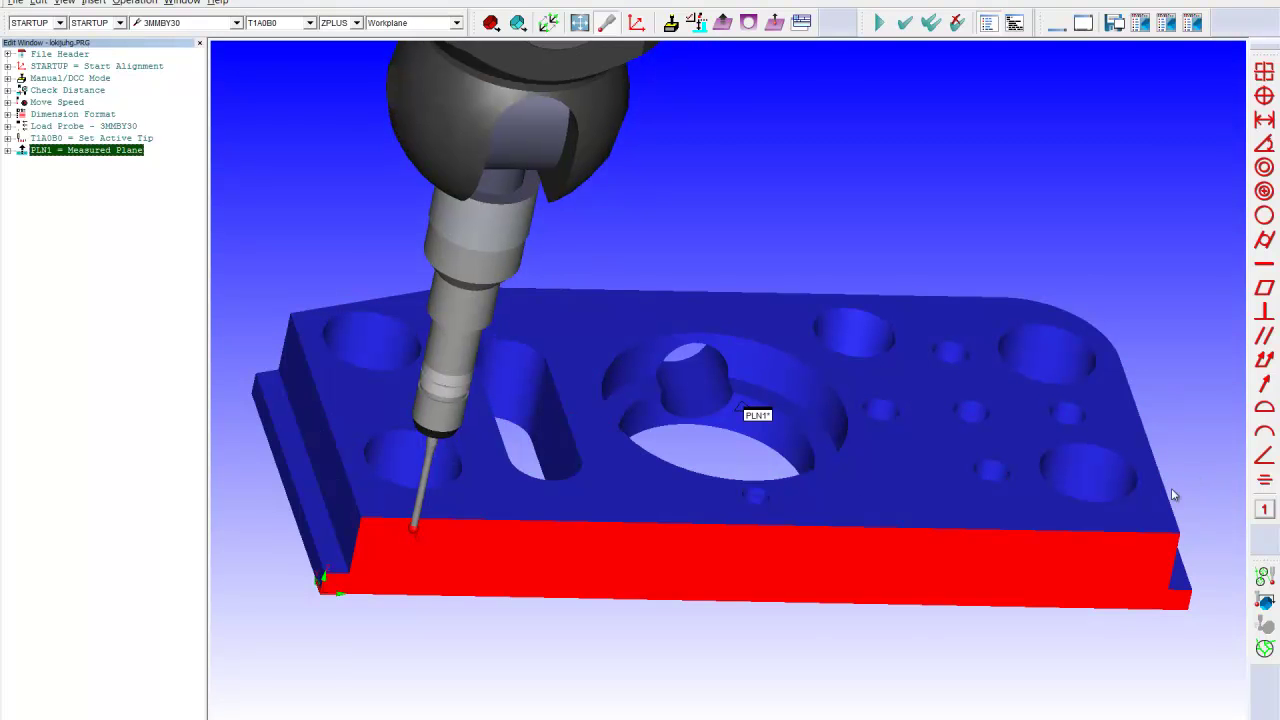
left_click(1136, 540)
key("End")
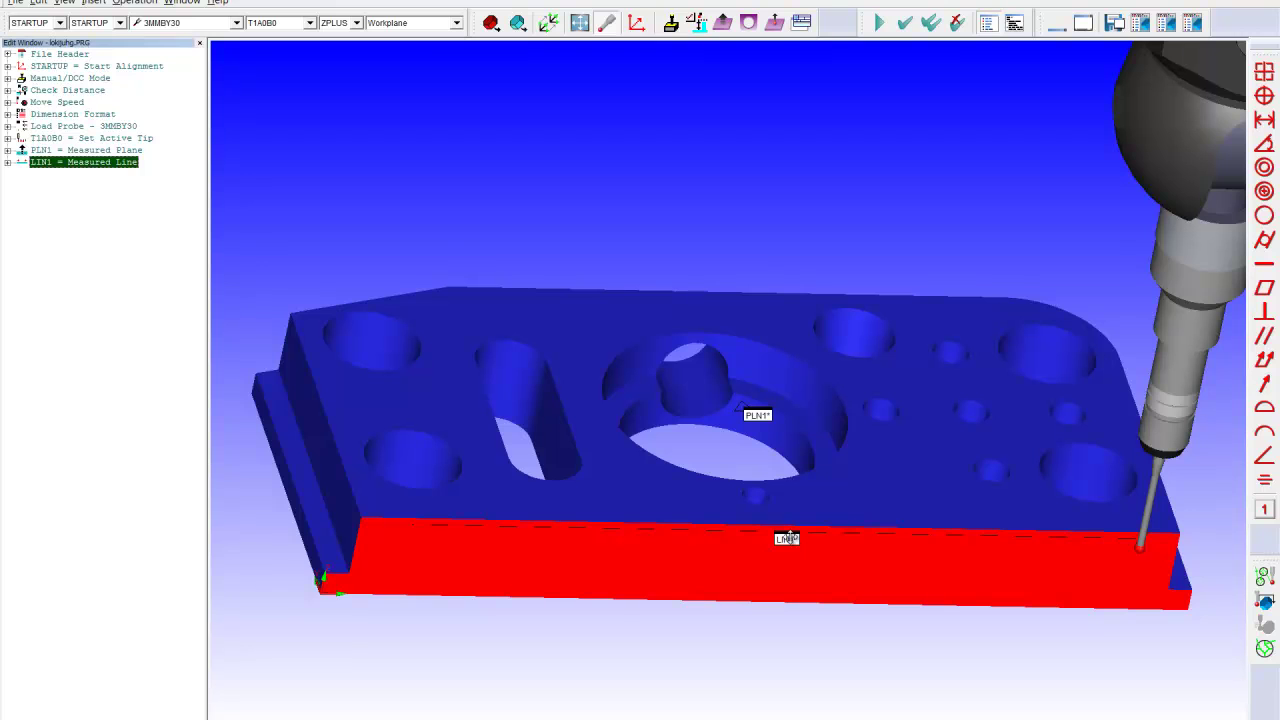
left_click(316, 572)
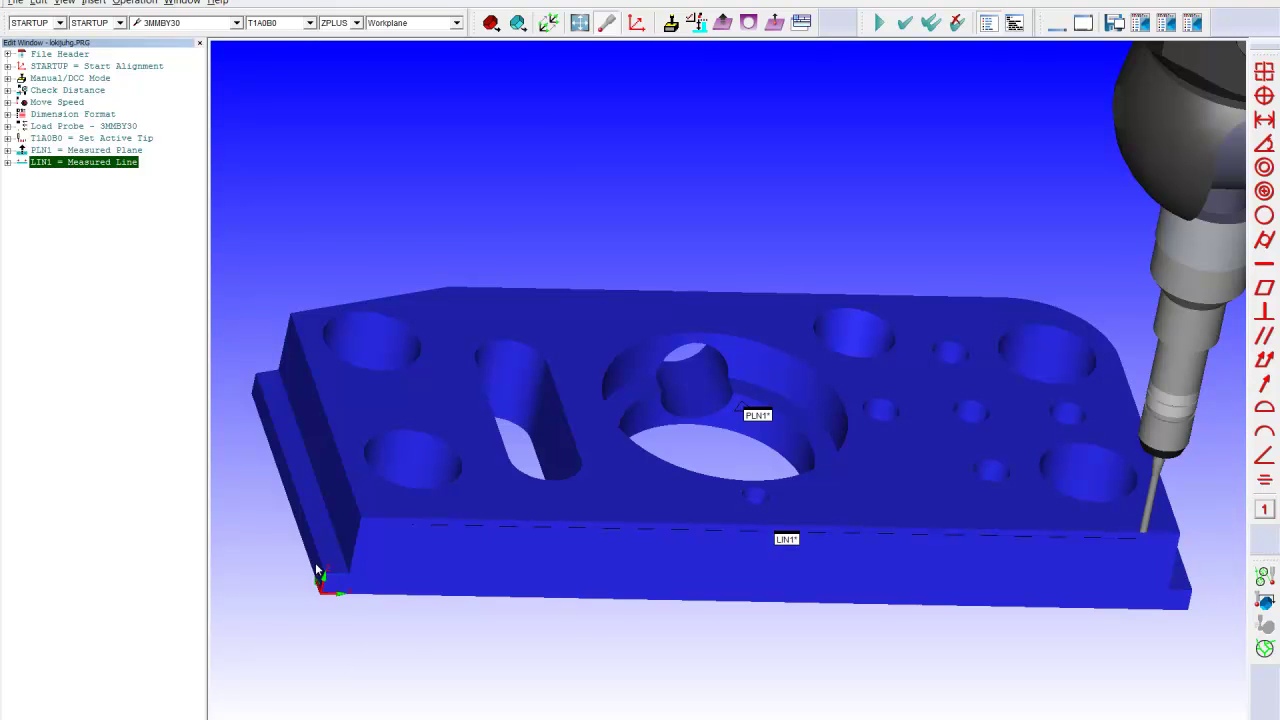
key("End")
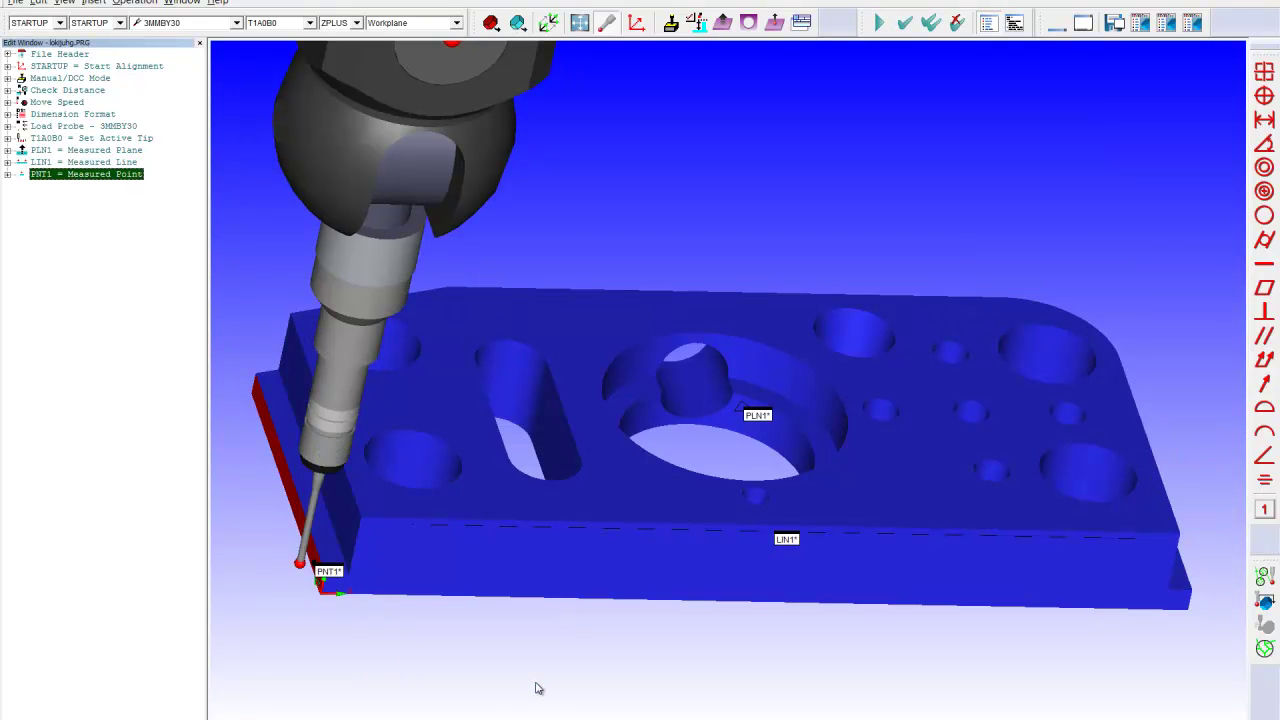
left_click_drag(328, 570, 272, 582)
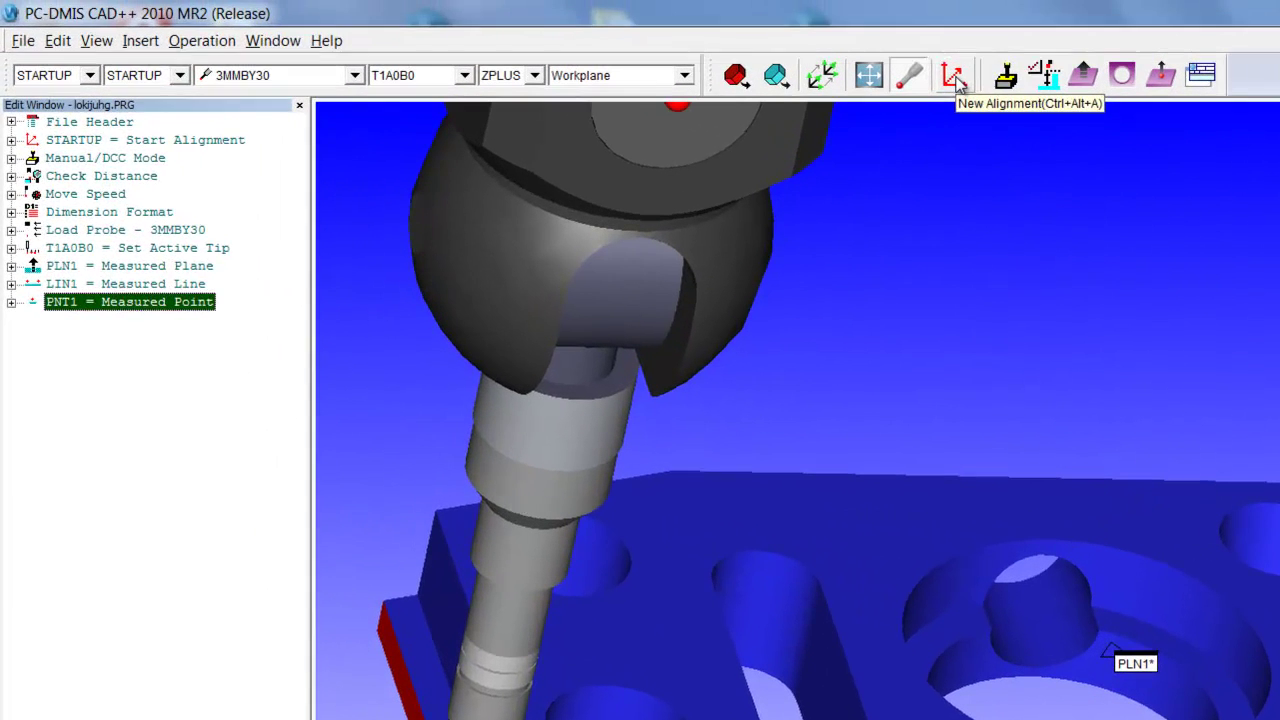
Auto-align to PLN1, LIN1 and PNT1: level, rotate about ZPLUS, origin at PNT1
left_click(637, 24)
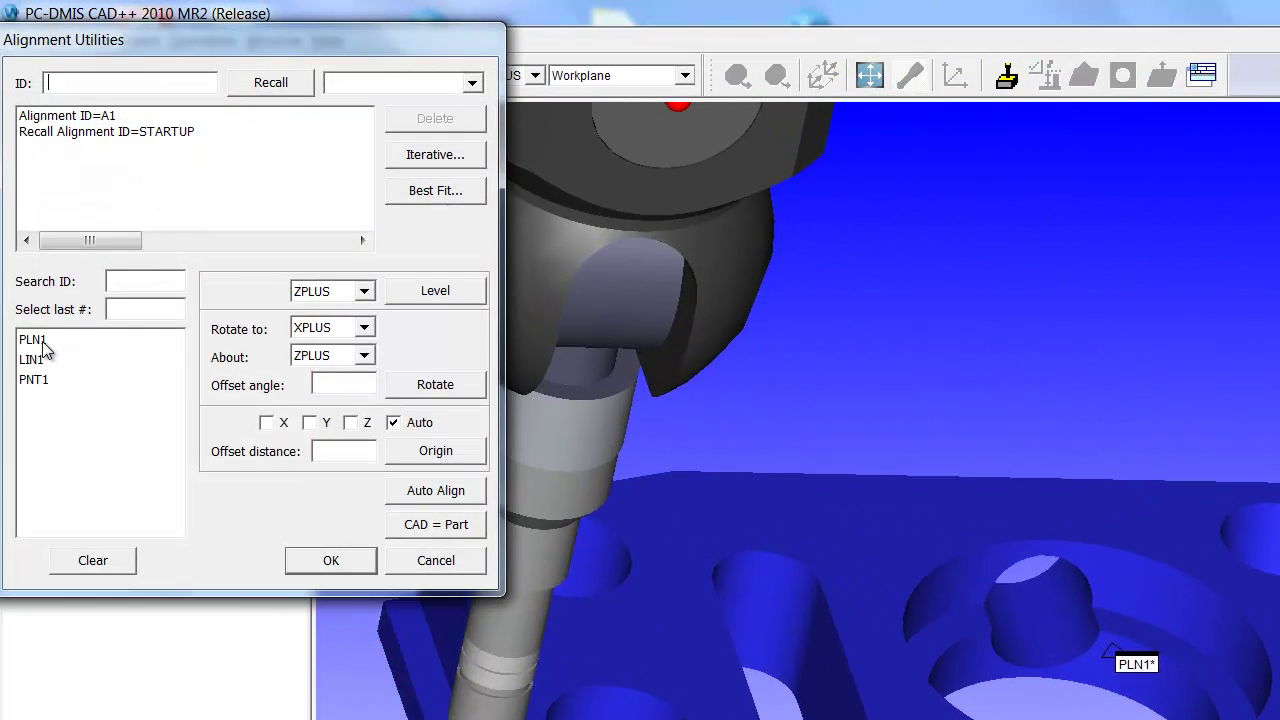
left_click(42, 341)
left_click(42, 360)
left_click(42, 380)
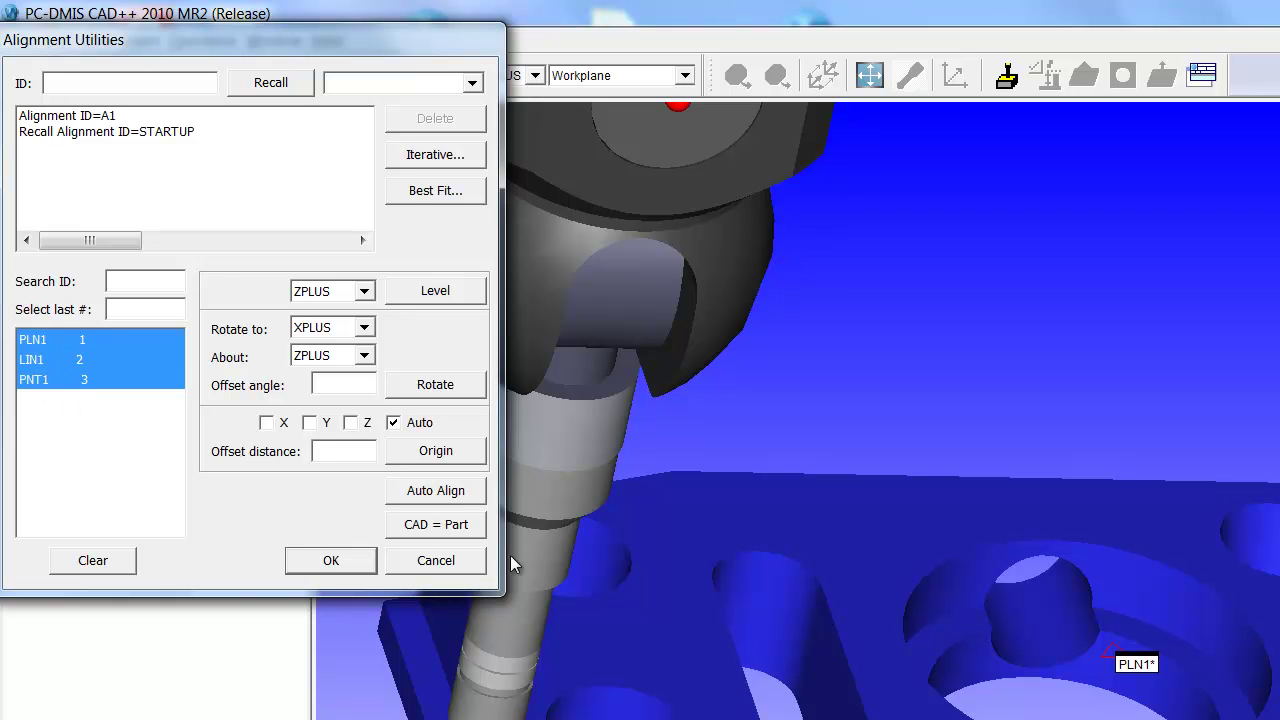
left_click(460, 505)
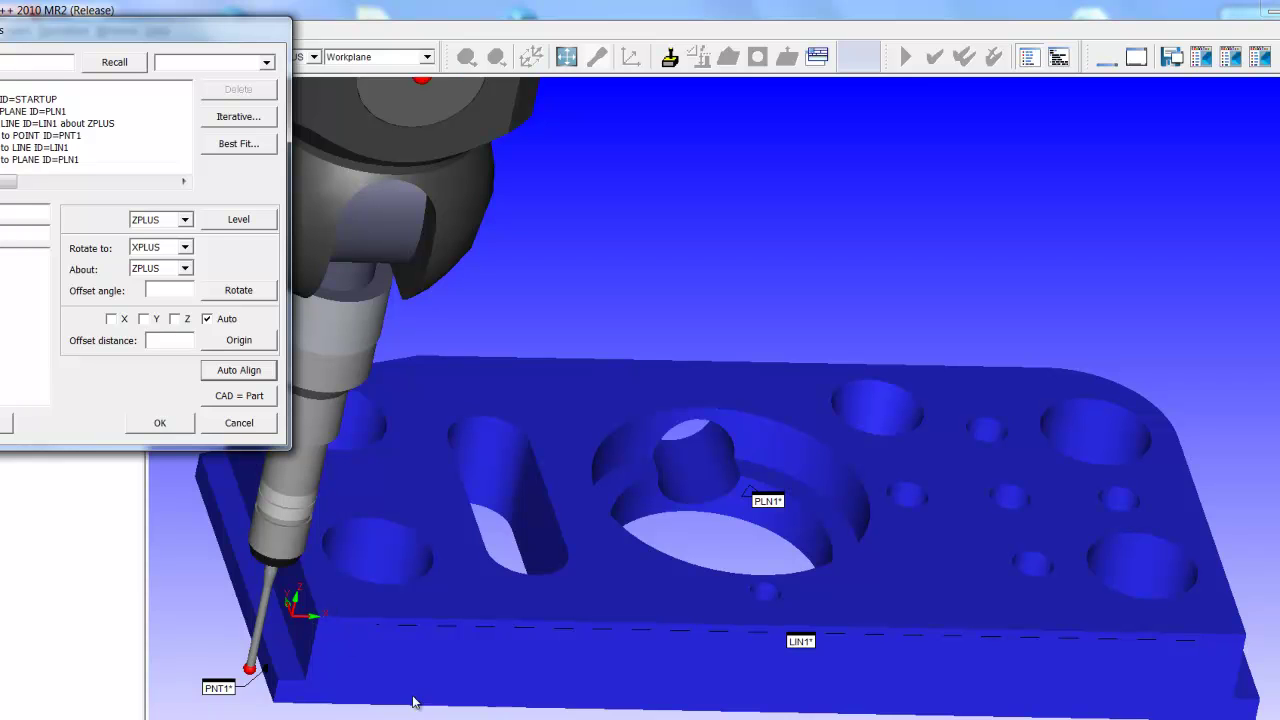
left_click(157, 423)
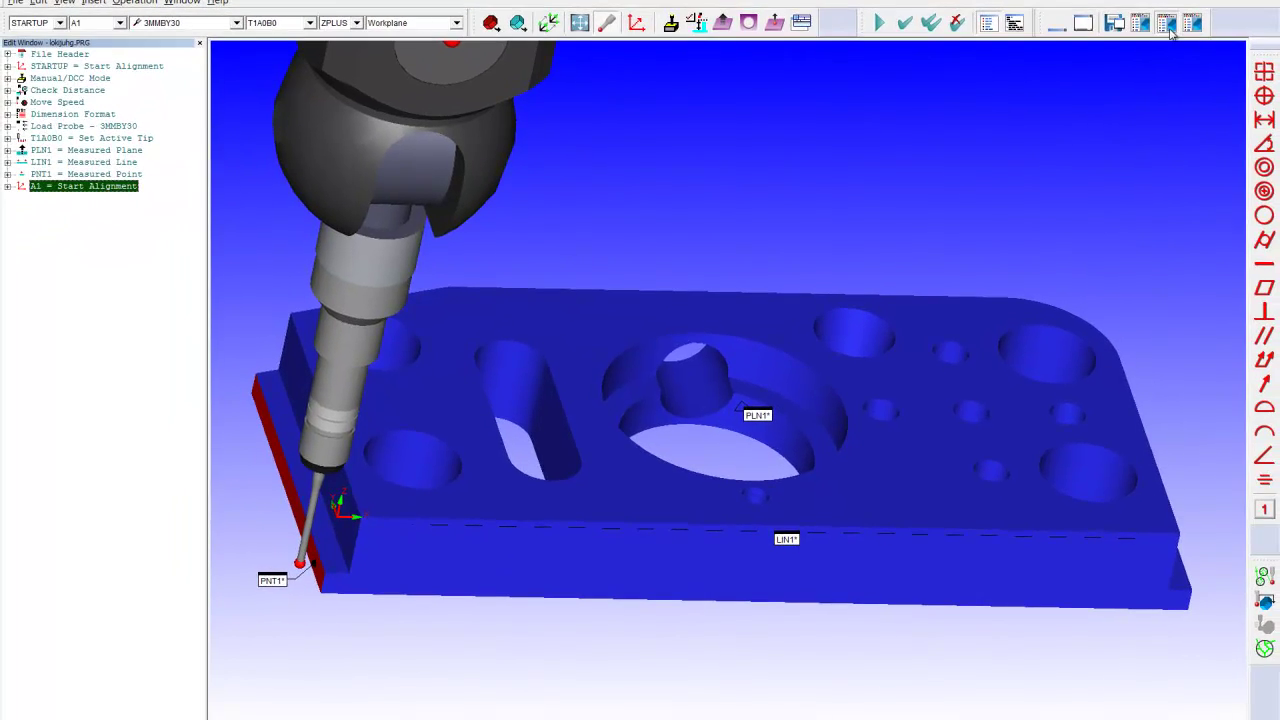
Switch to the Manual layout and take the first hit on the left side face
left_click(1197, 40)
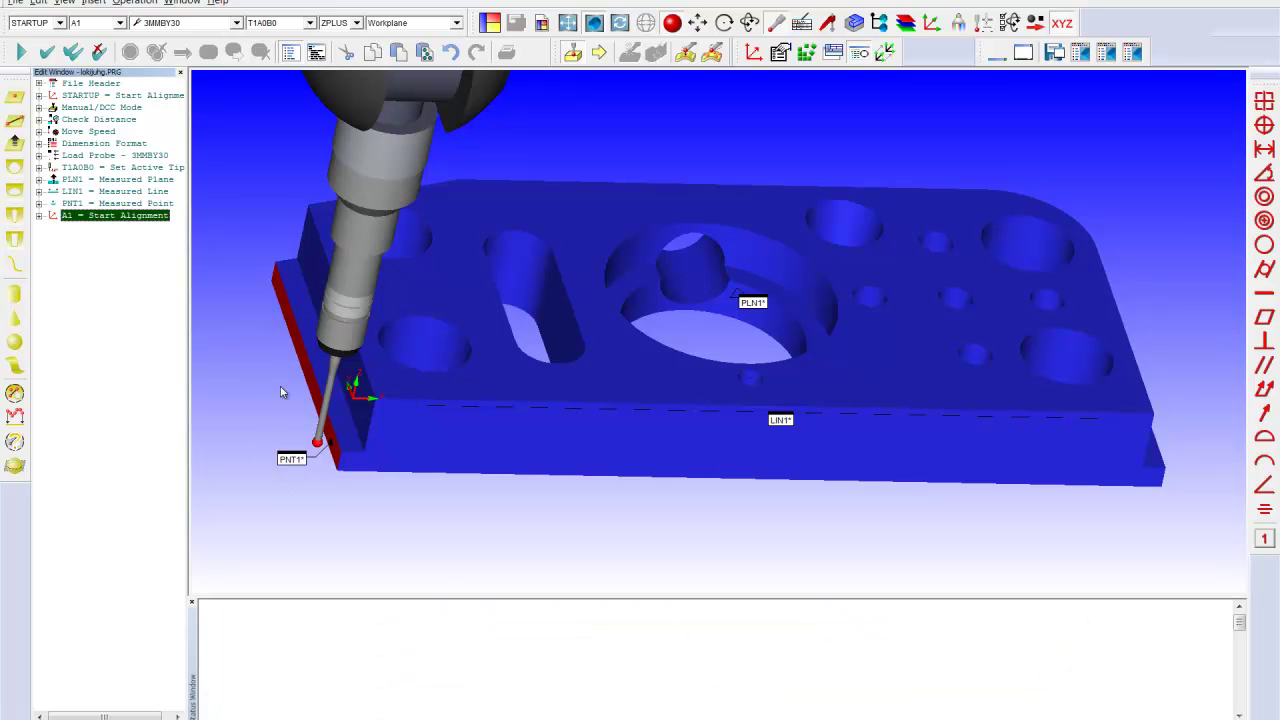
left_click(364, 383)
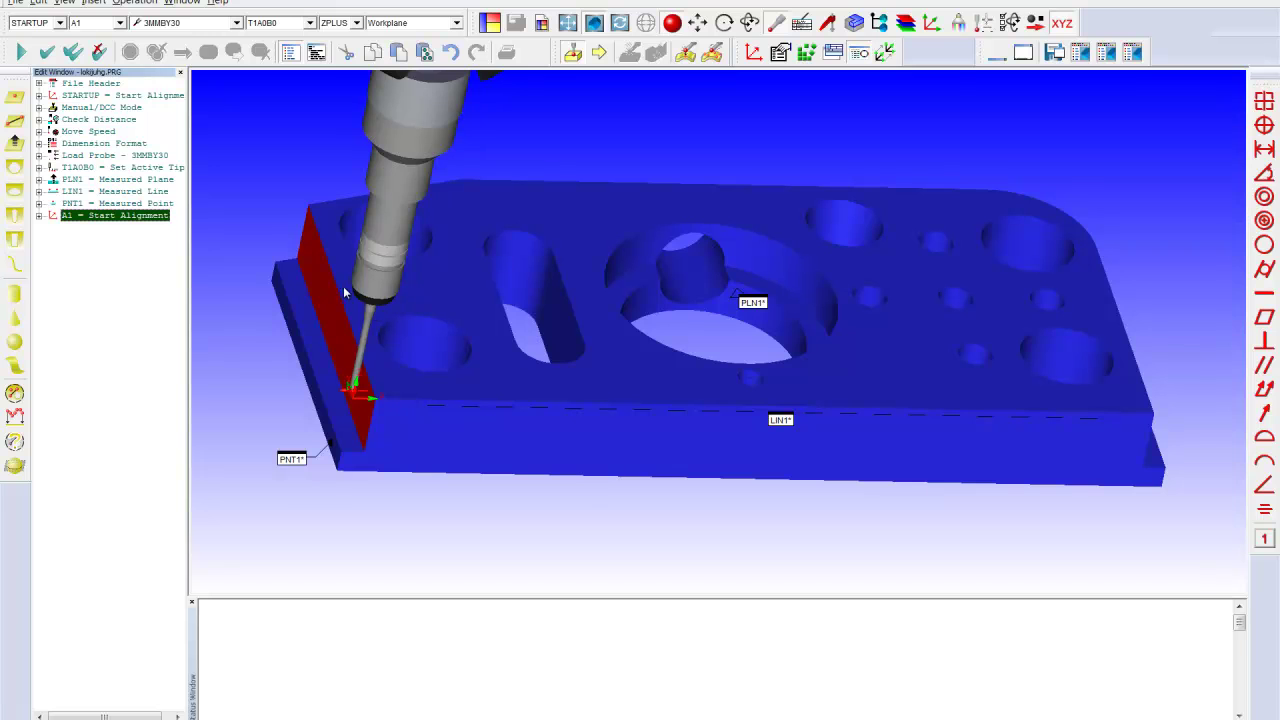
Complete left-face line LIN2 and measure back-face line LIN3 at Y 3.9500
left_click(313, 253)
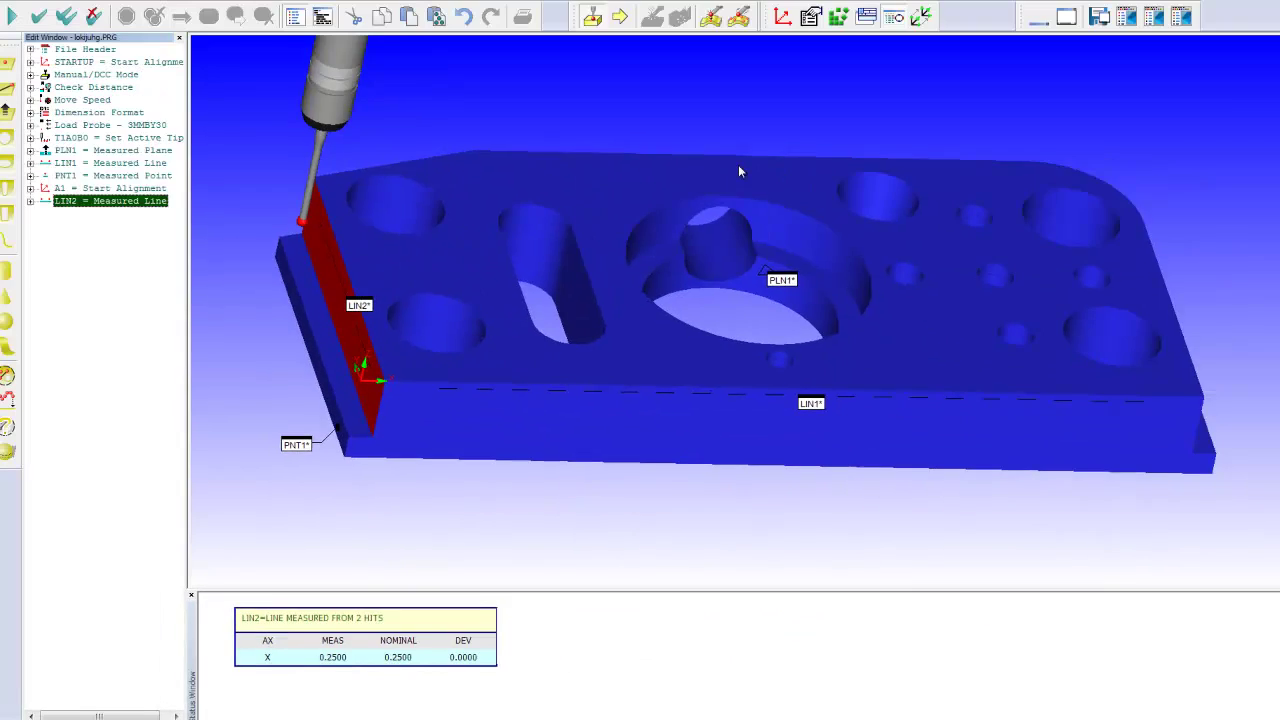
middle_click_drag(737, 171, 648, 514)
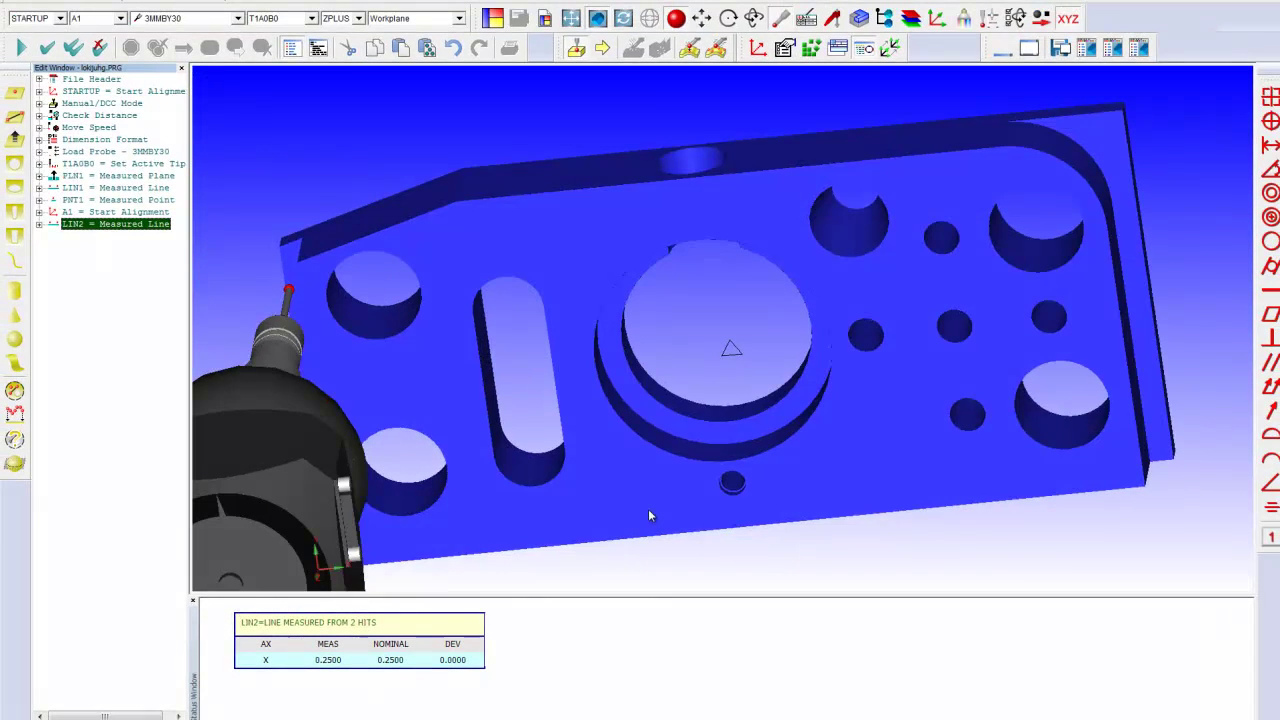
left_click(556, 187)
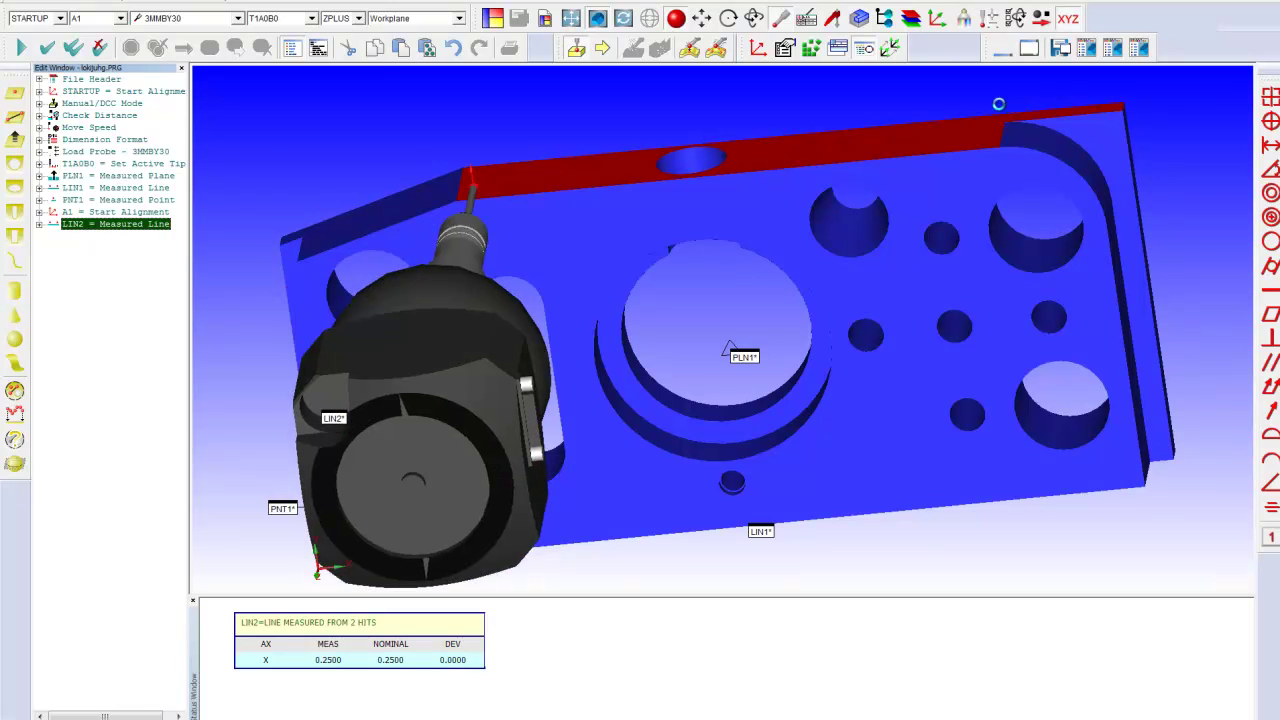
left_click(983, 138)
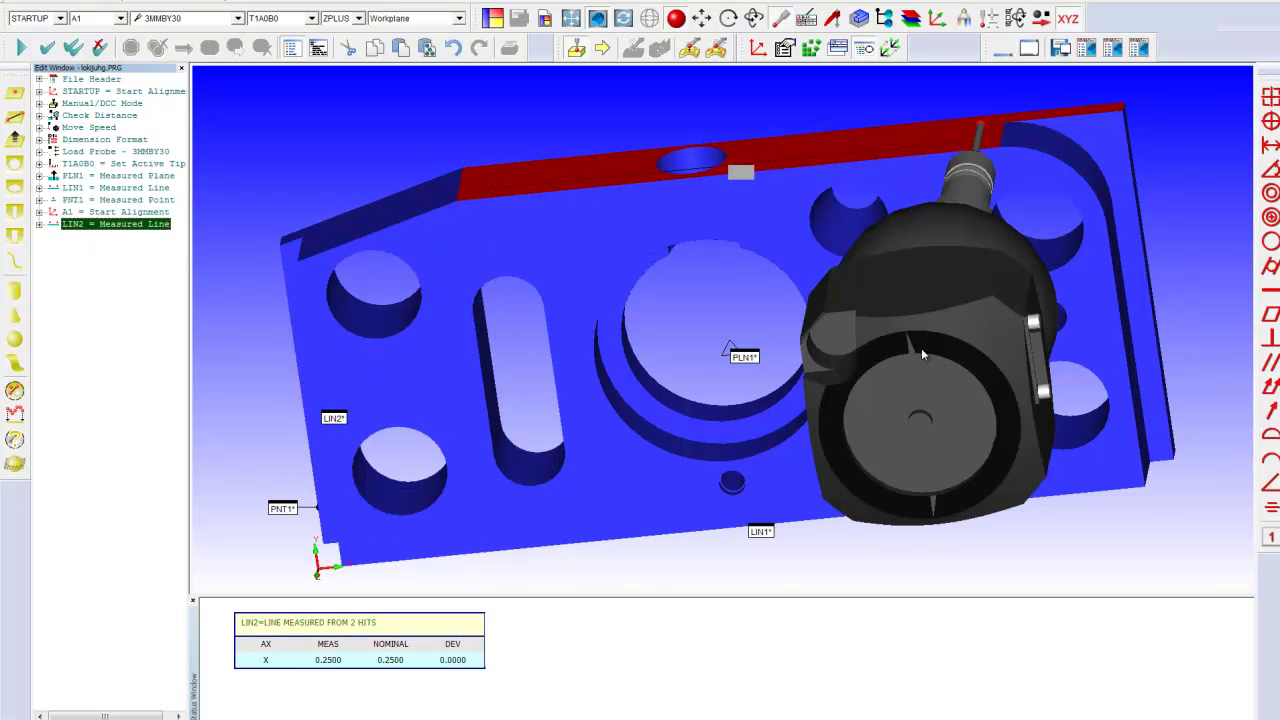
key("End")
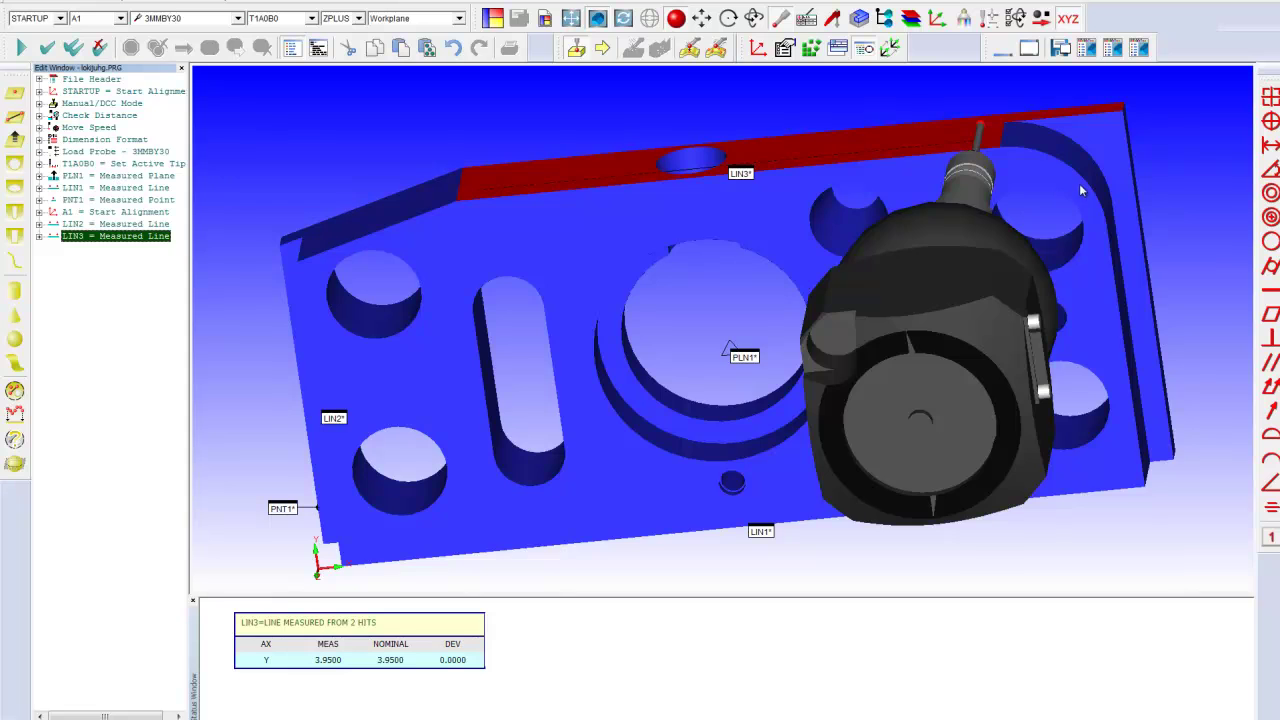
left_click_drag(1079, 183, 1032, 141)
Measure the rounded corner as circle CIR1 and the ring as PNT2 at Z -0.5000
left_click(1032, 141)
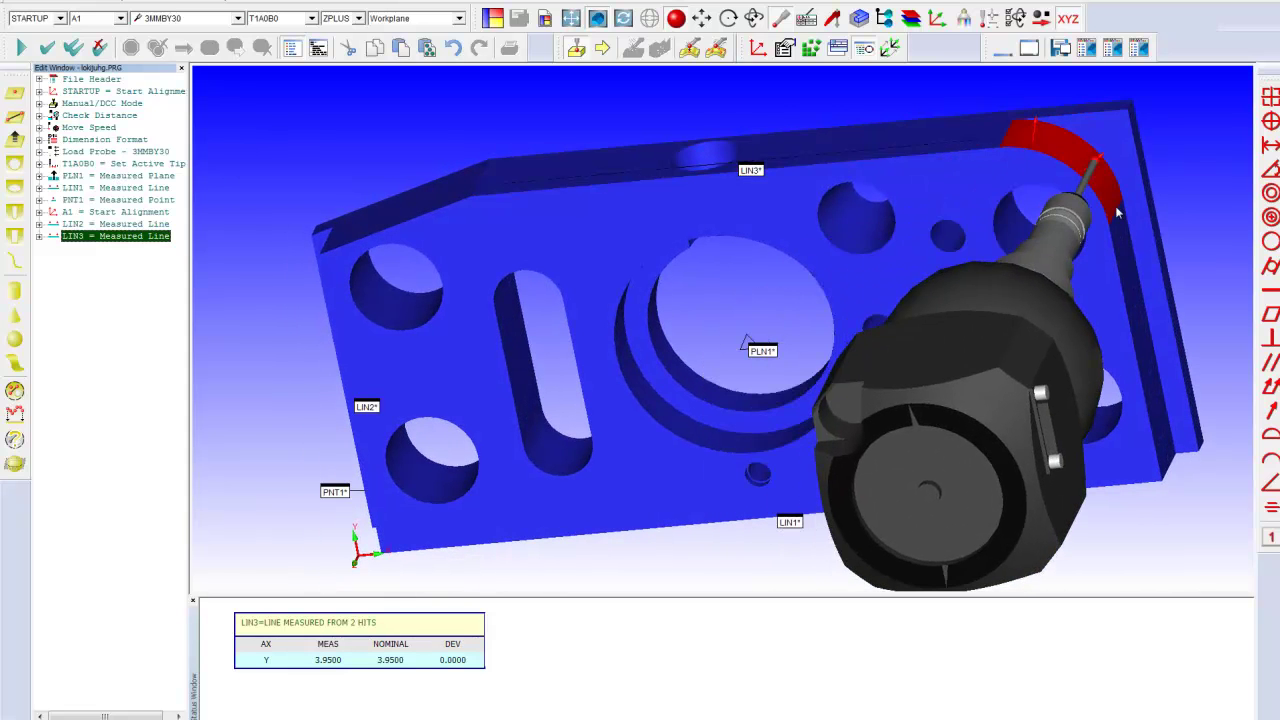
left_click(1109, 206)
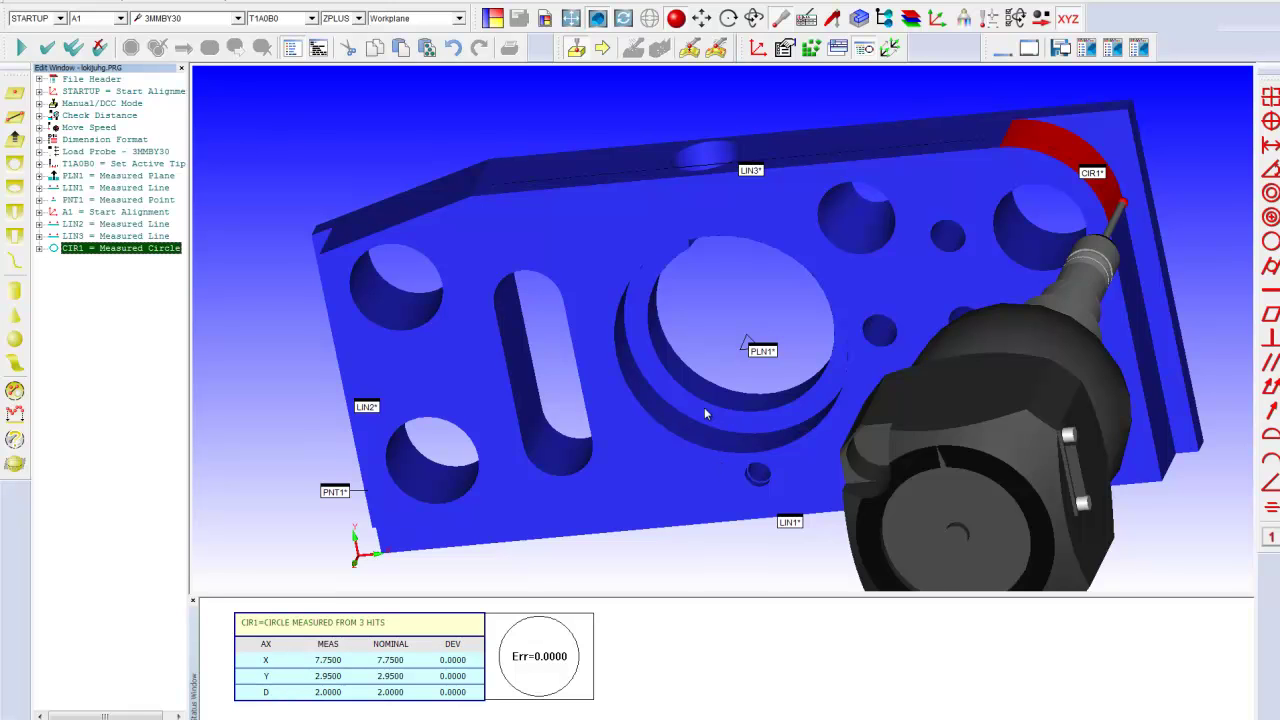
left_click(663, 384)
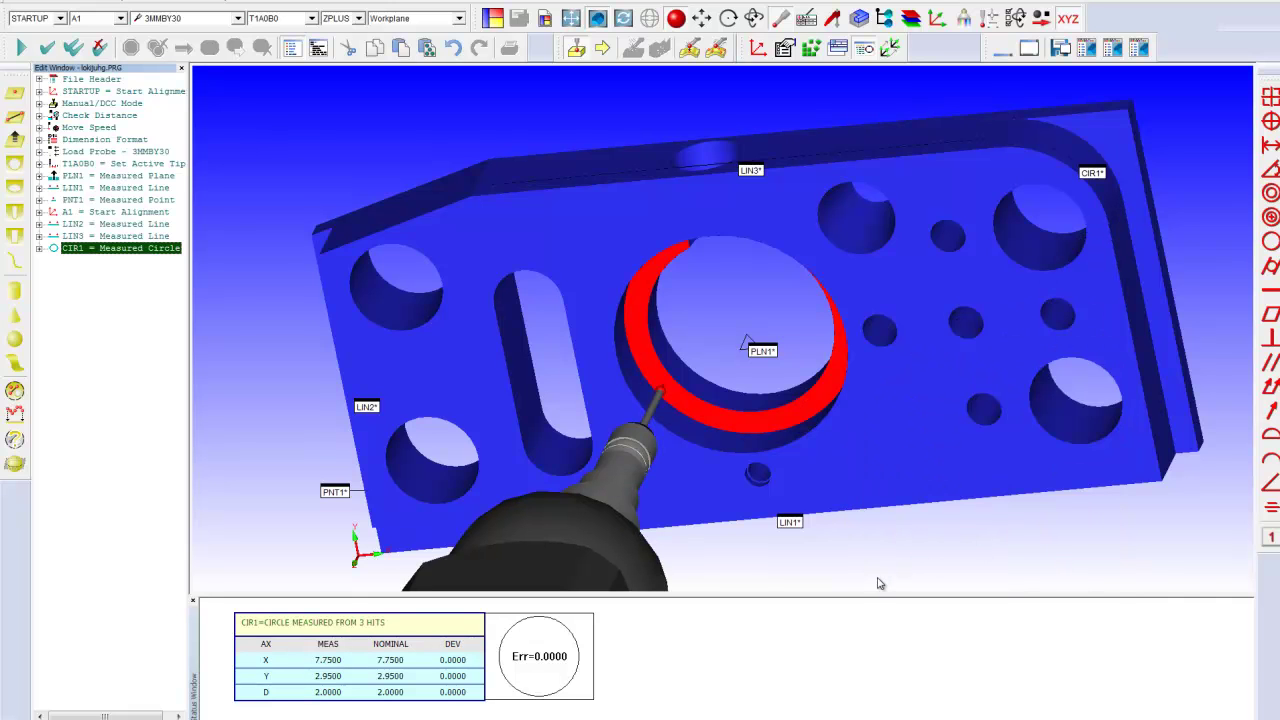
key("End")
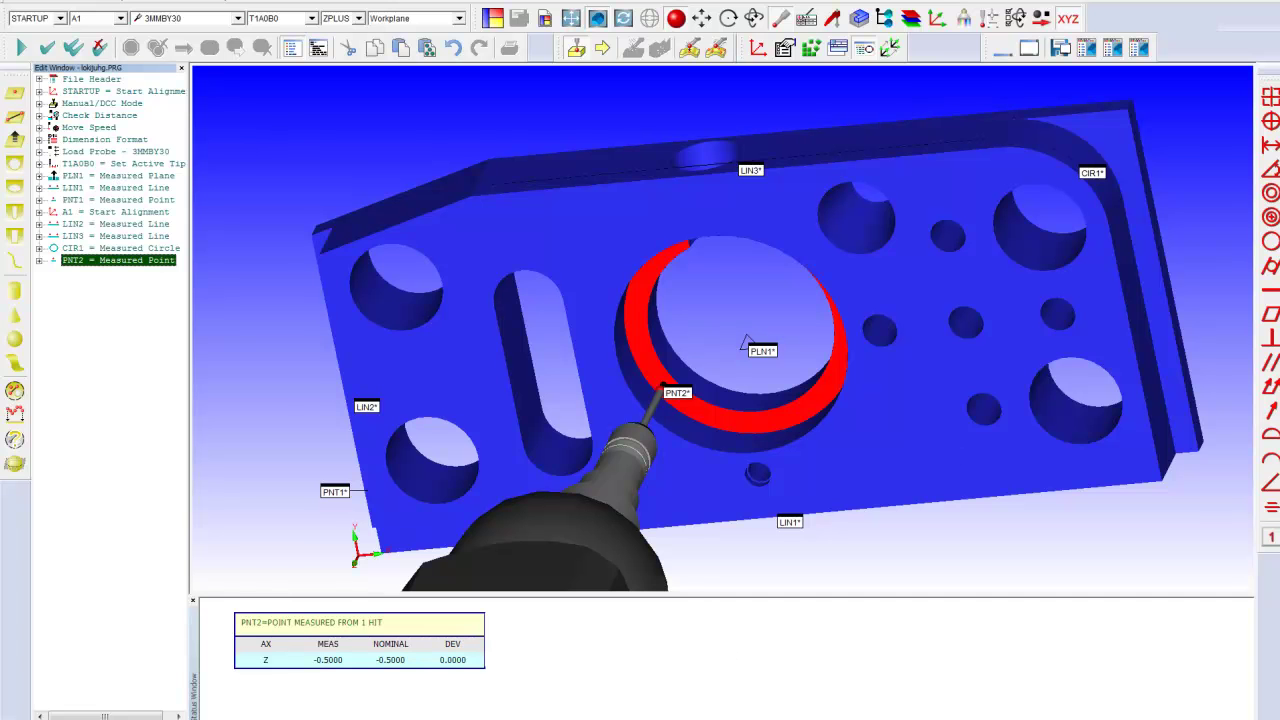
Hide the status window and measure the angled top-left edge as line LIN4
left_click(1142, 46)
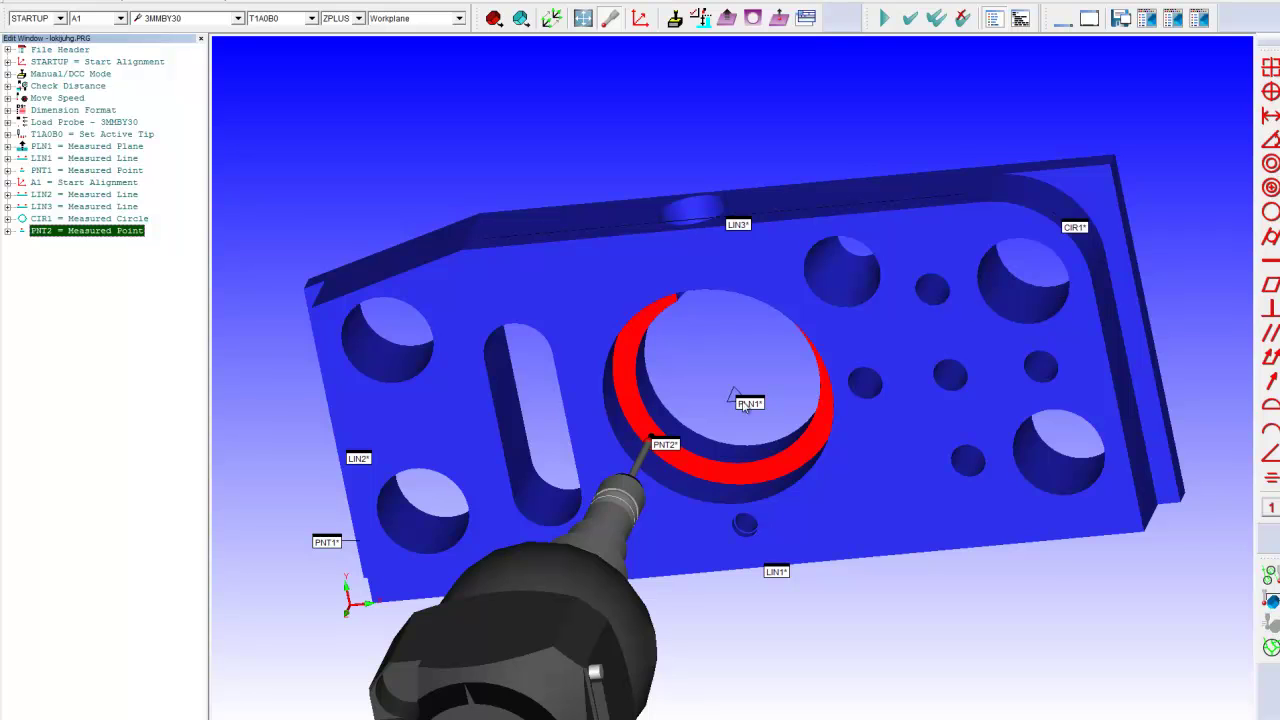
left_click(325, 297)
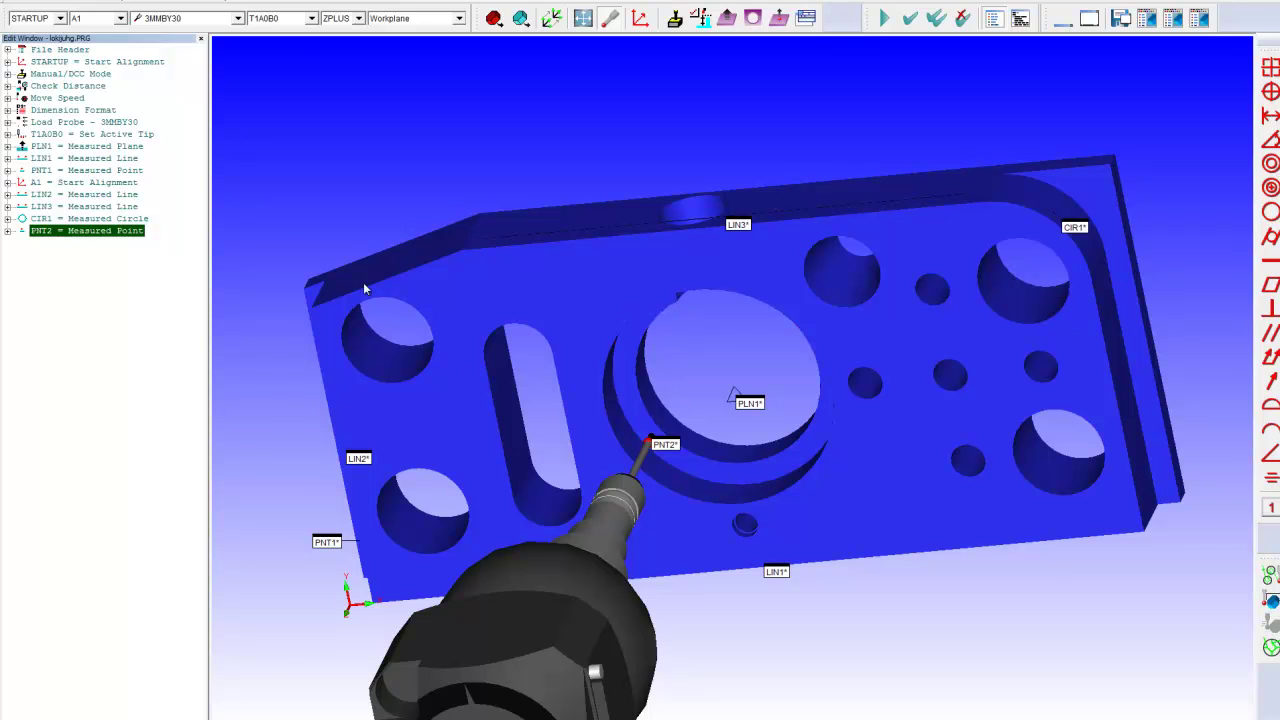
left_click(444, 249)
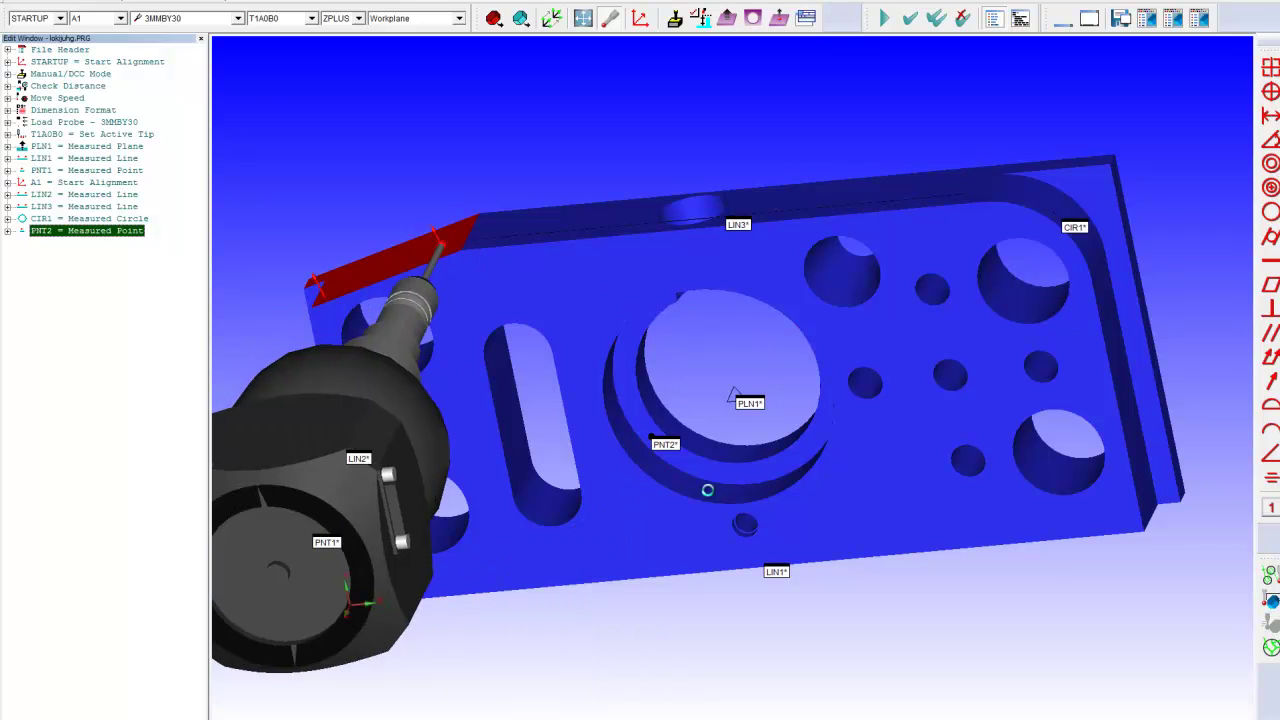
key("End")
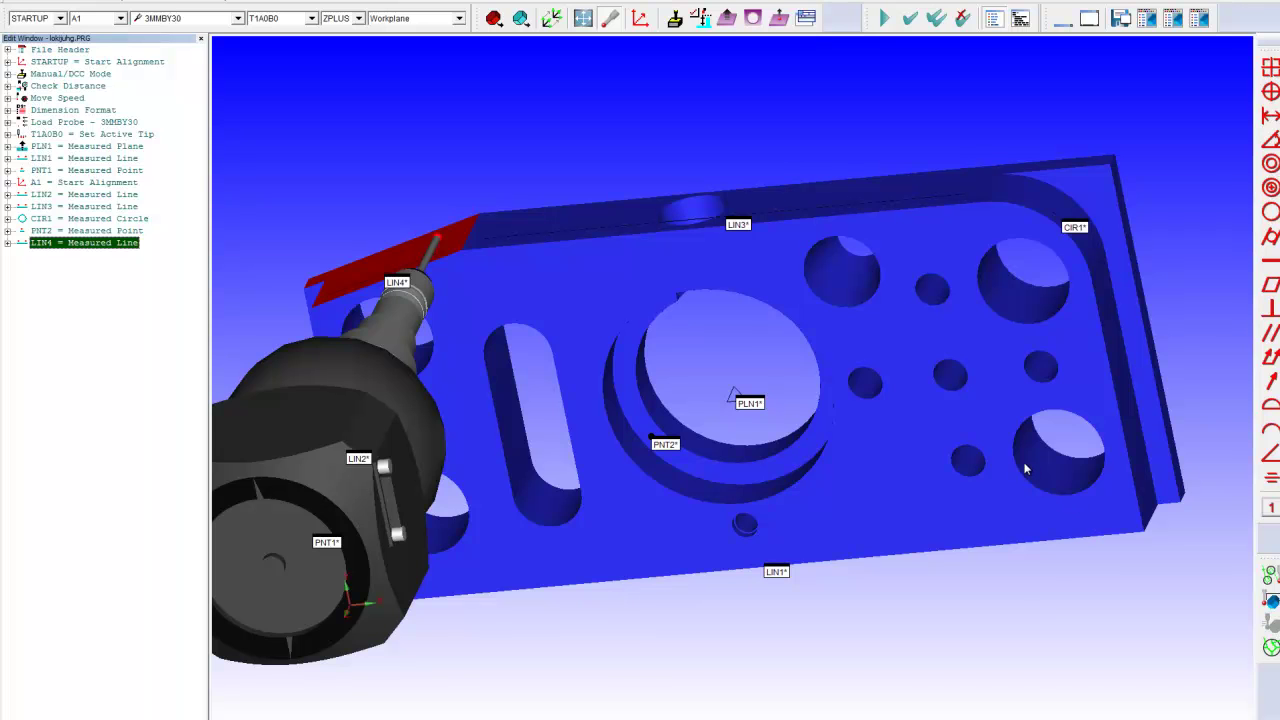
Measure the lower-right hole as circle CIR2
left_click(1072, 487)
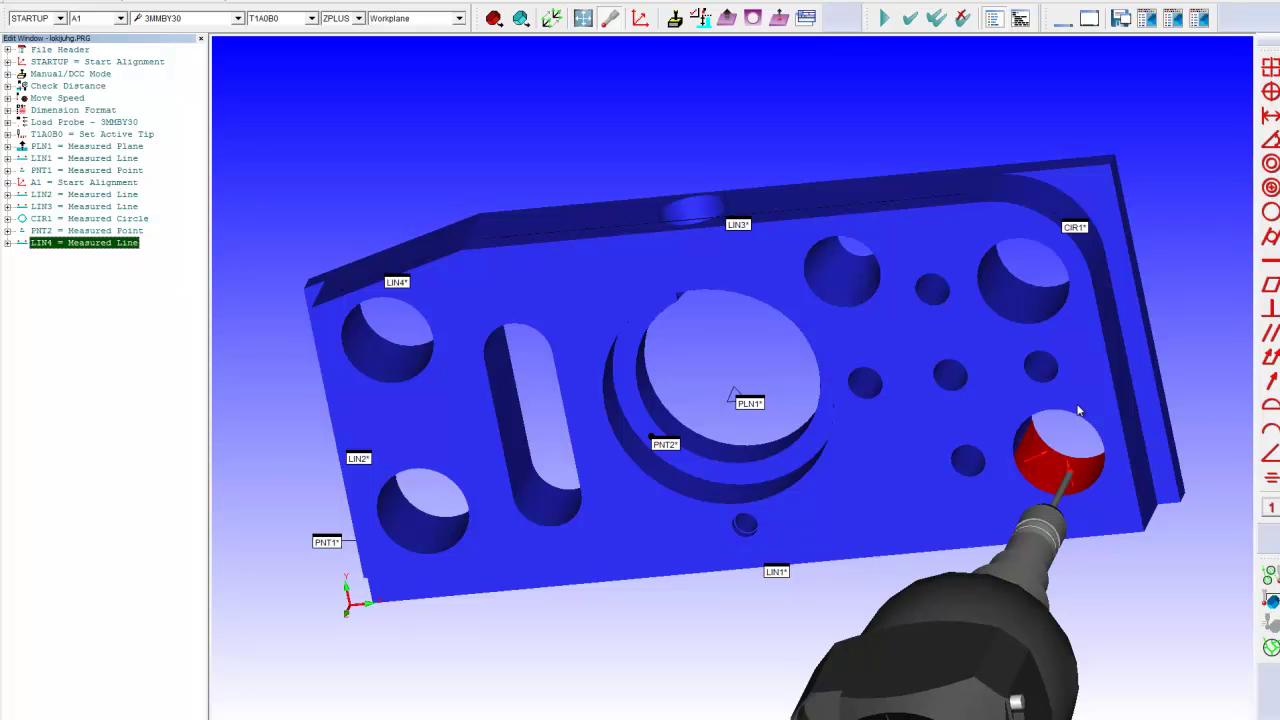
left_click_drag(1087, 401, 1149, 163)
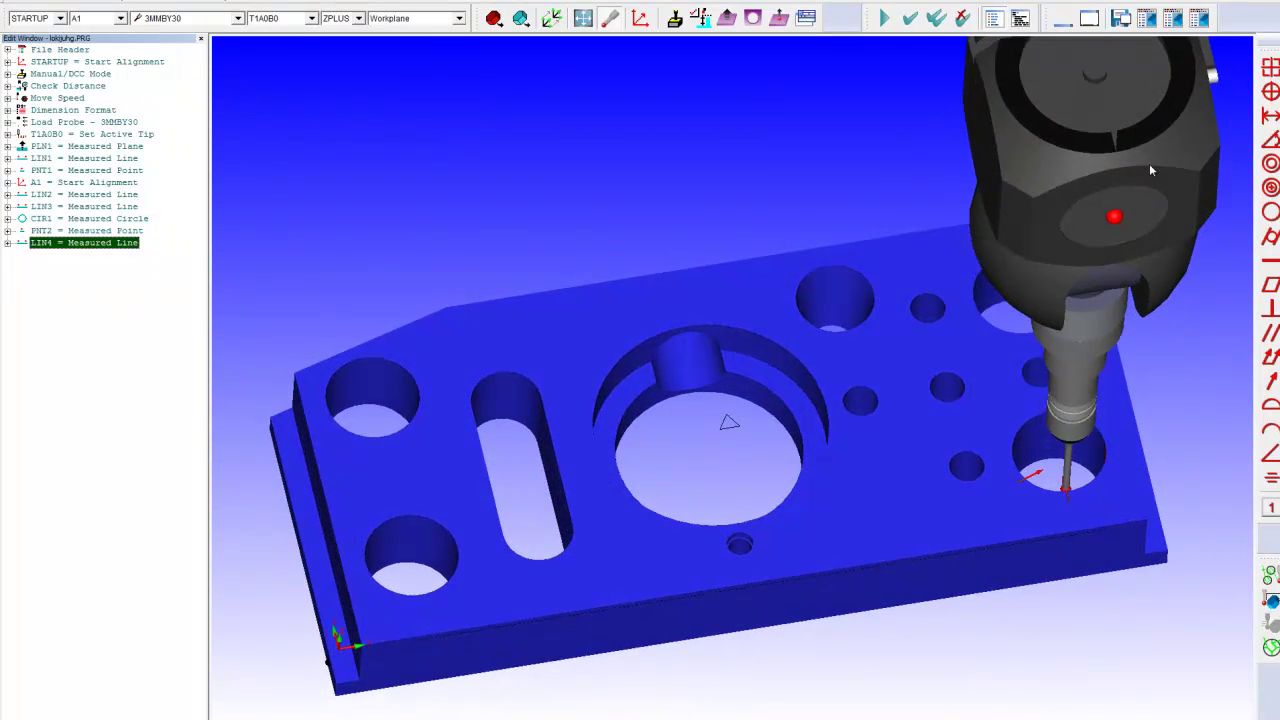
left_click(1038, 432)
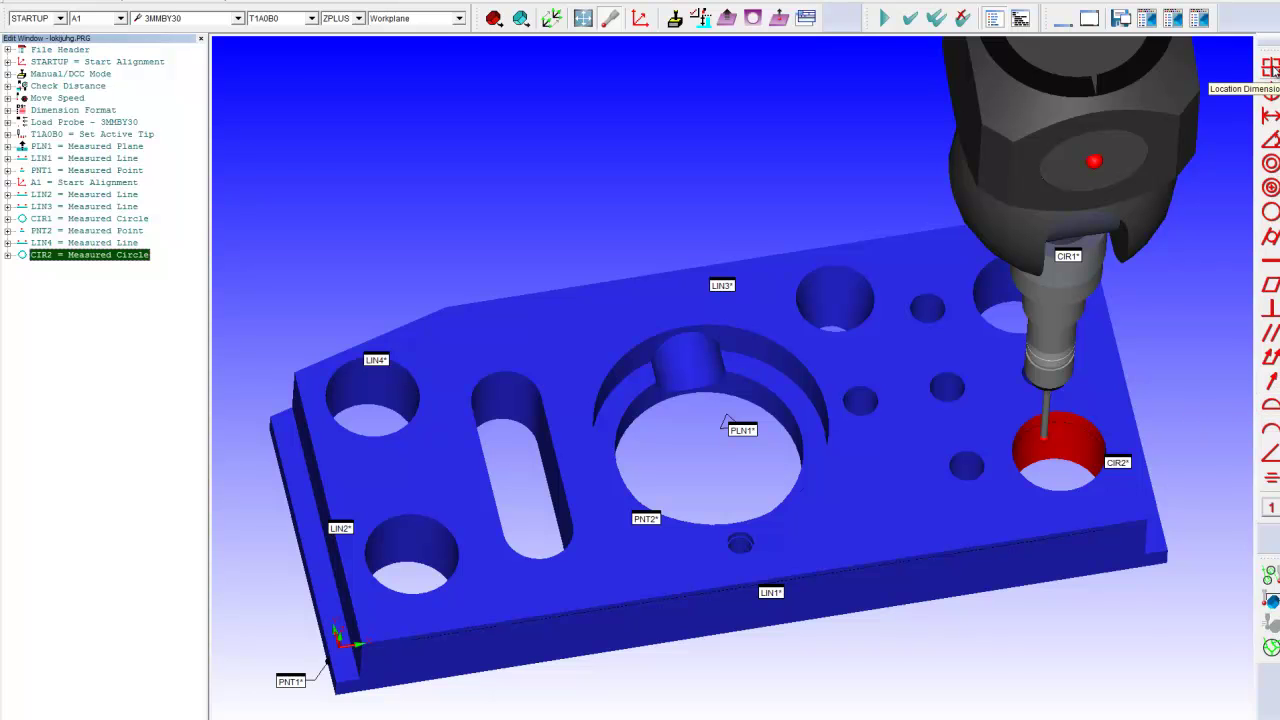
Dimension the locations of LIN2, LIN3, CIR1, PNT2 and CIR2 (excluding PLN1, LIN1, PNT1, LIN4) at ±0.01
left_click(1271, 70)
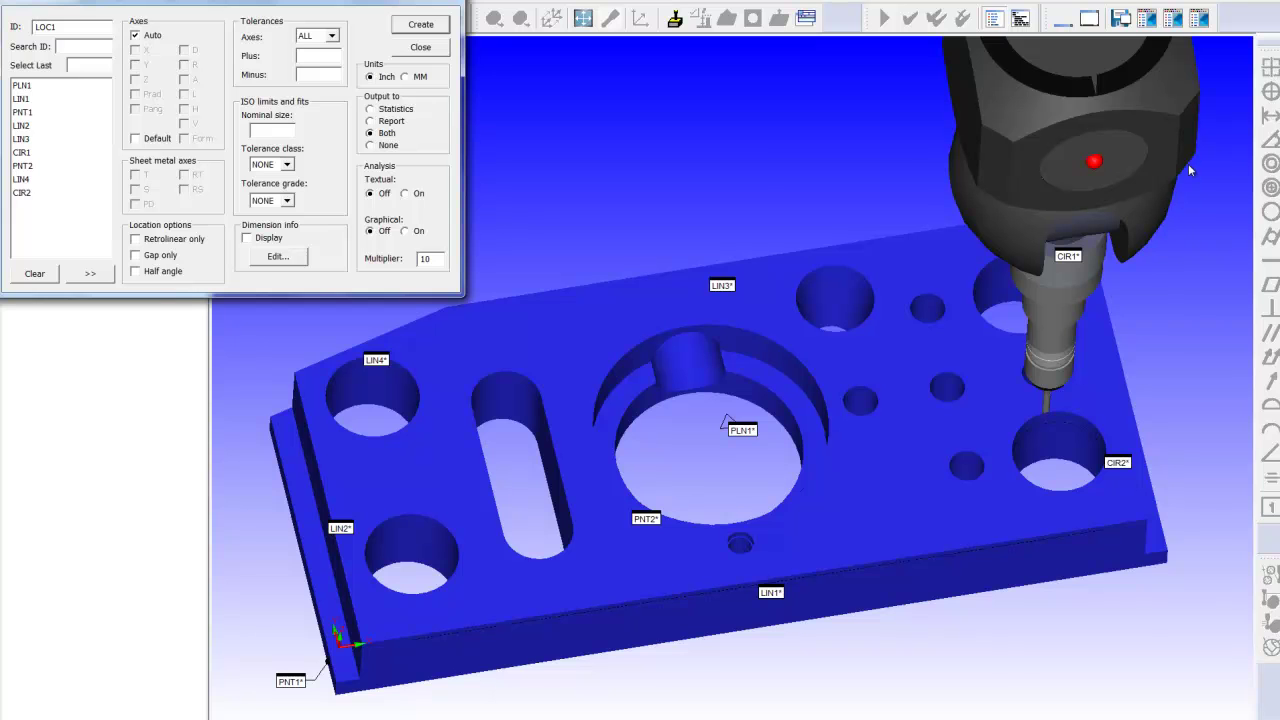
left_click_drag(1189, 170, 234, 716)
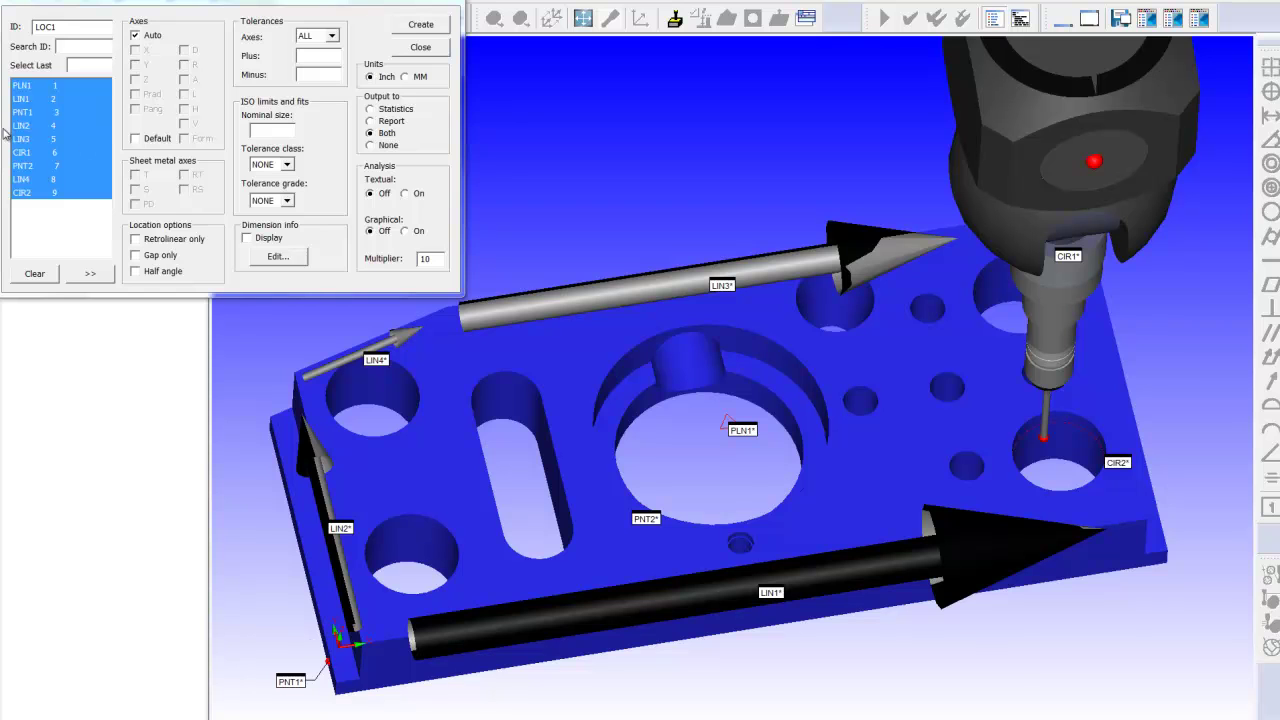
left_click(28, 87)
left_click(27, 100)
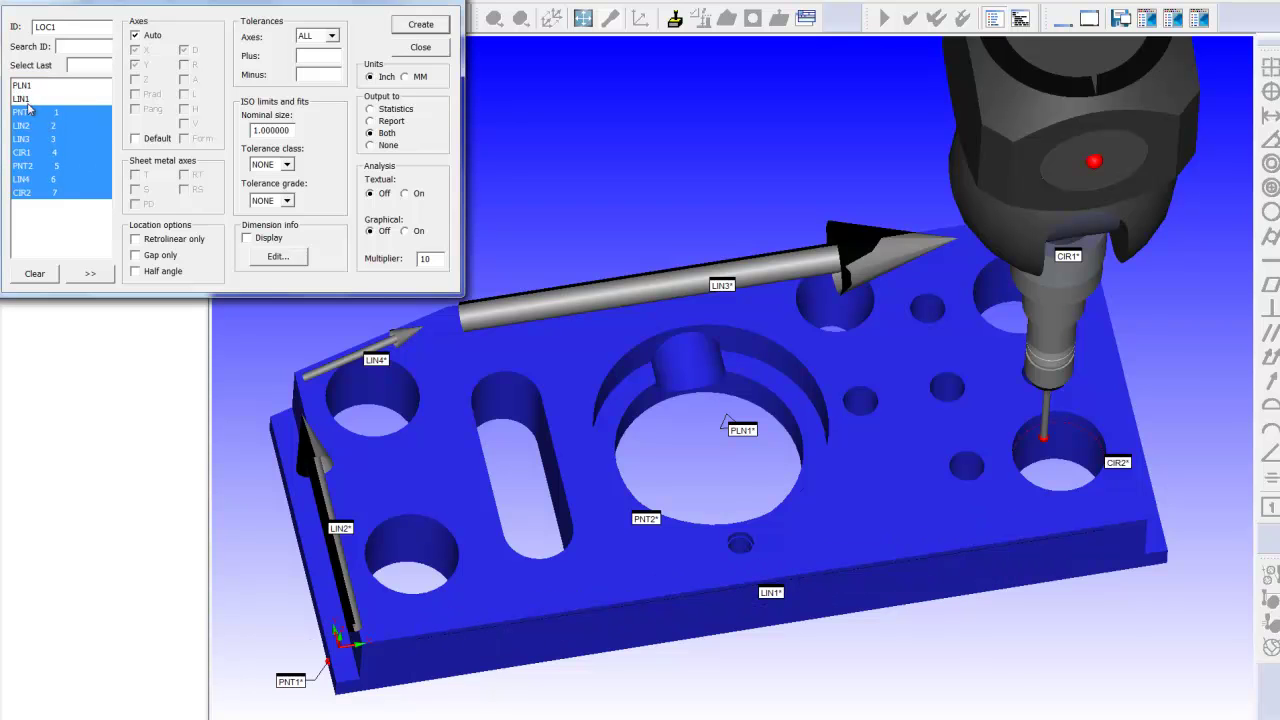
left_click(28, 113)
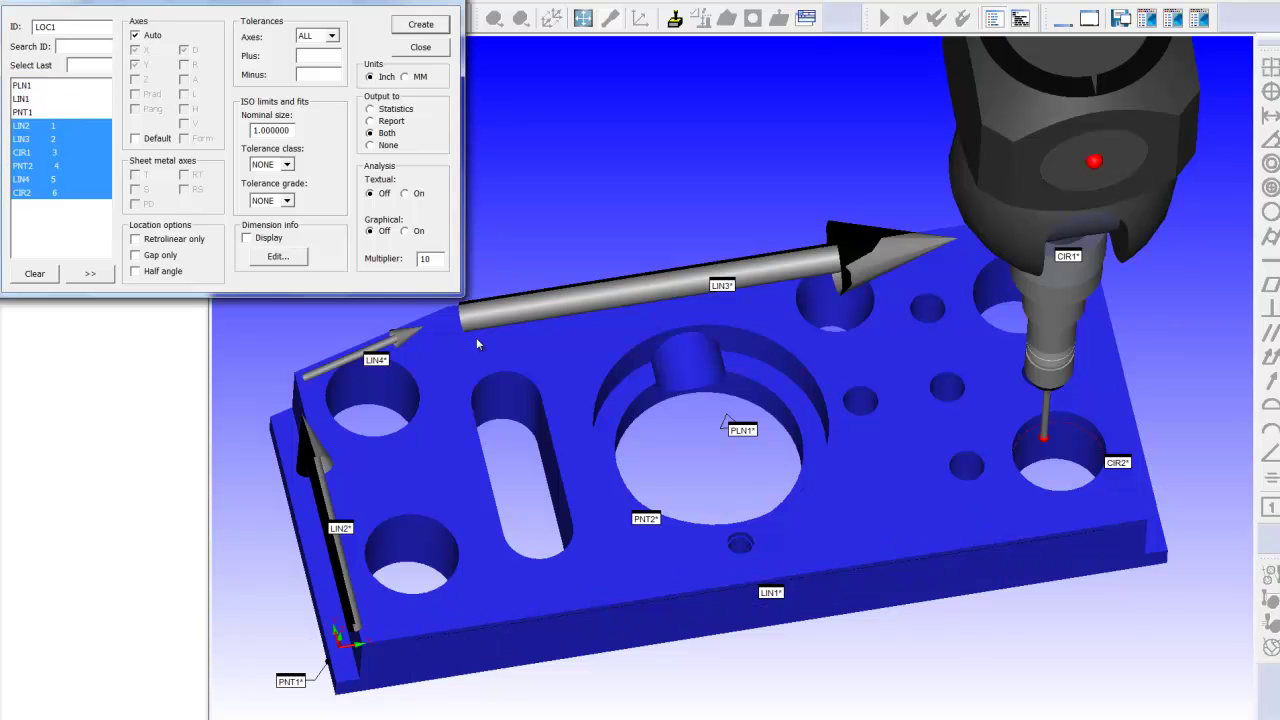
left_click(399, 342)
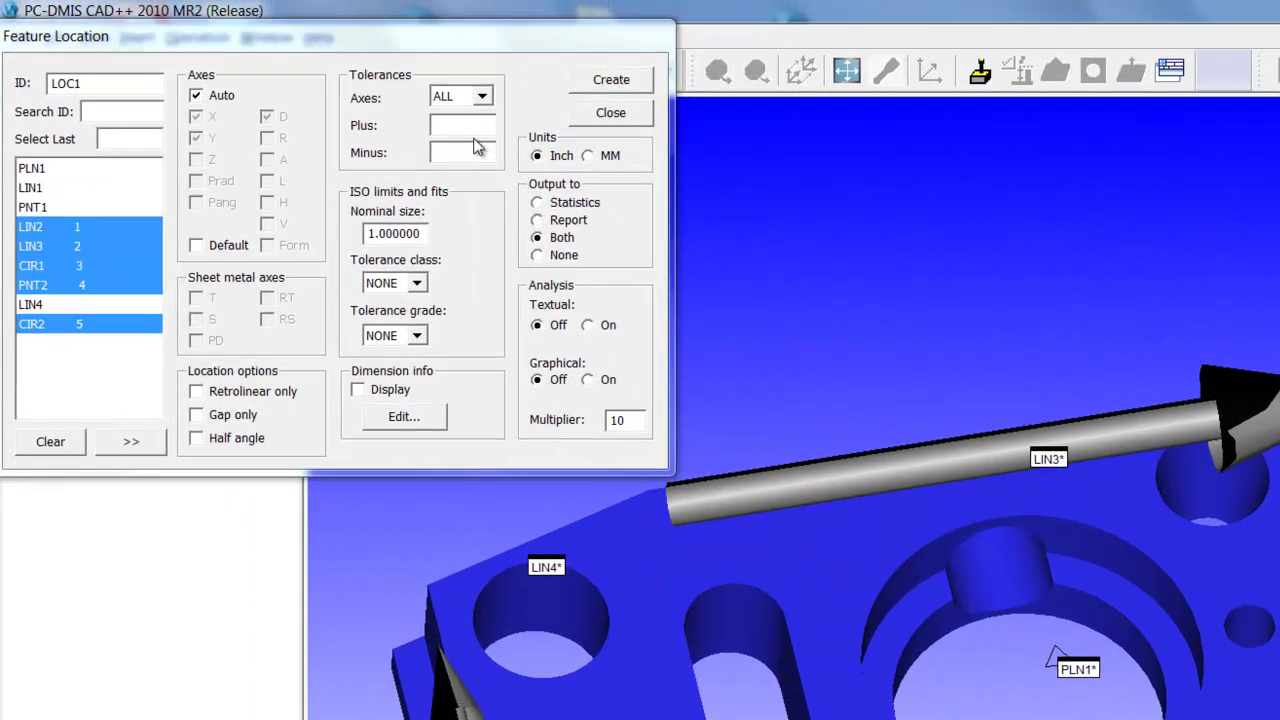
left_click(328, 58)
type(".01")
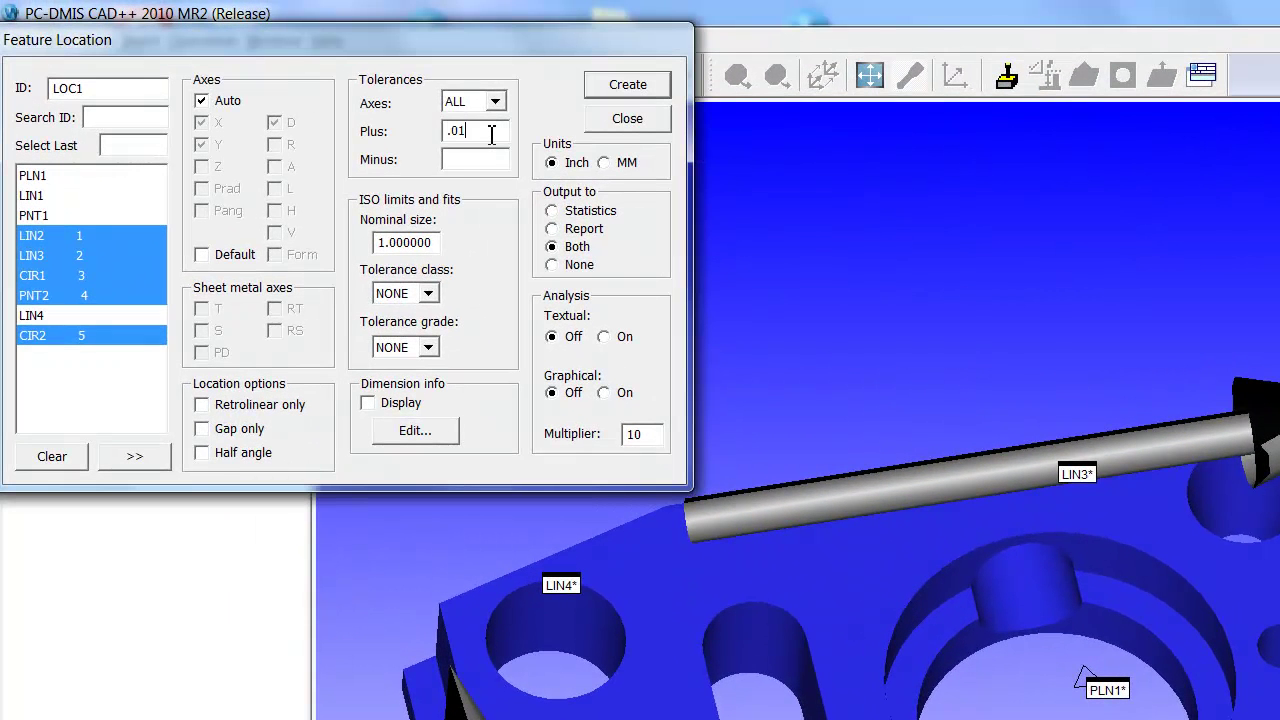
type(".01")
left_click(660, 92)
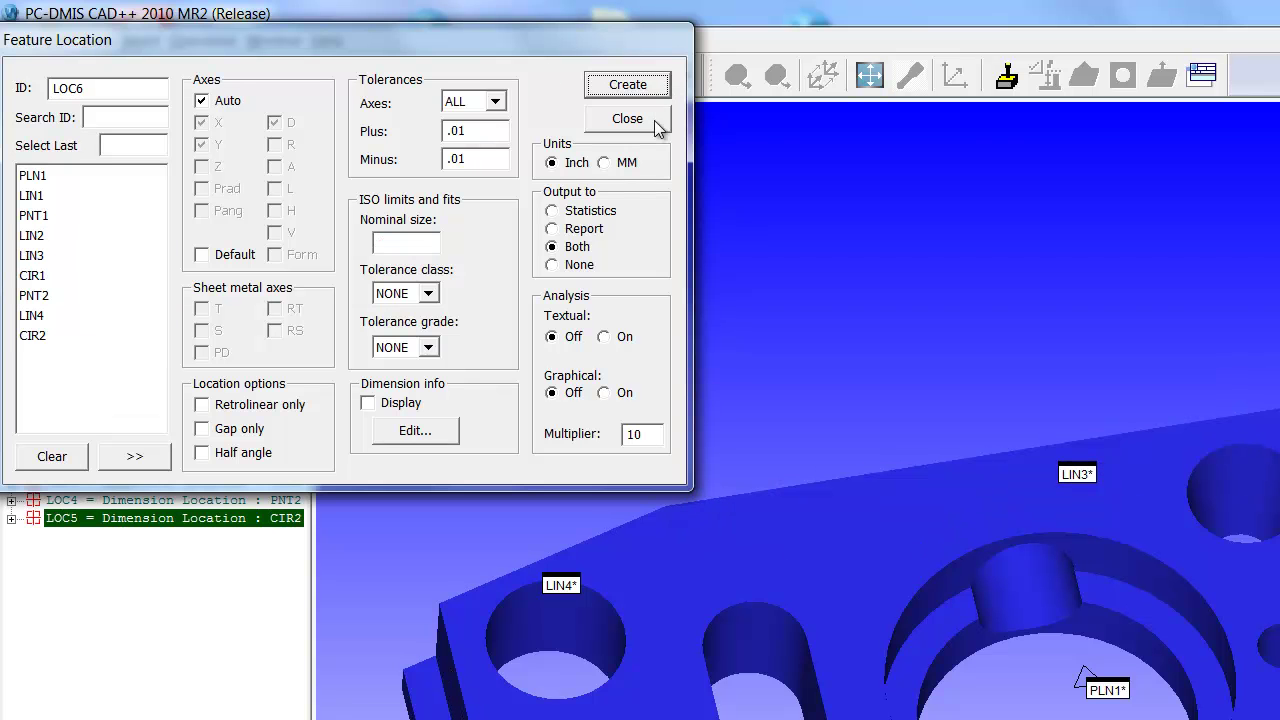
left_click(656, 126)
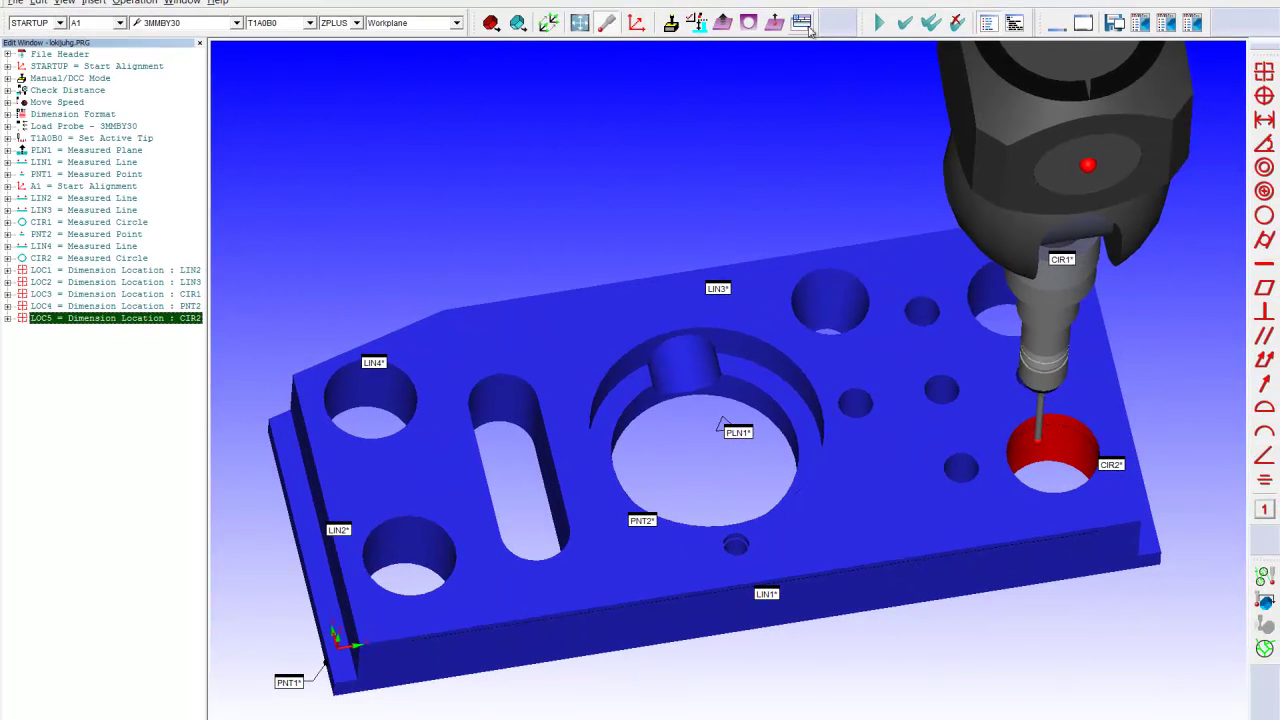
left_click(800, 24)
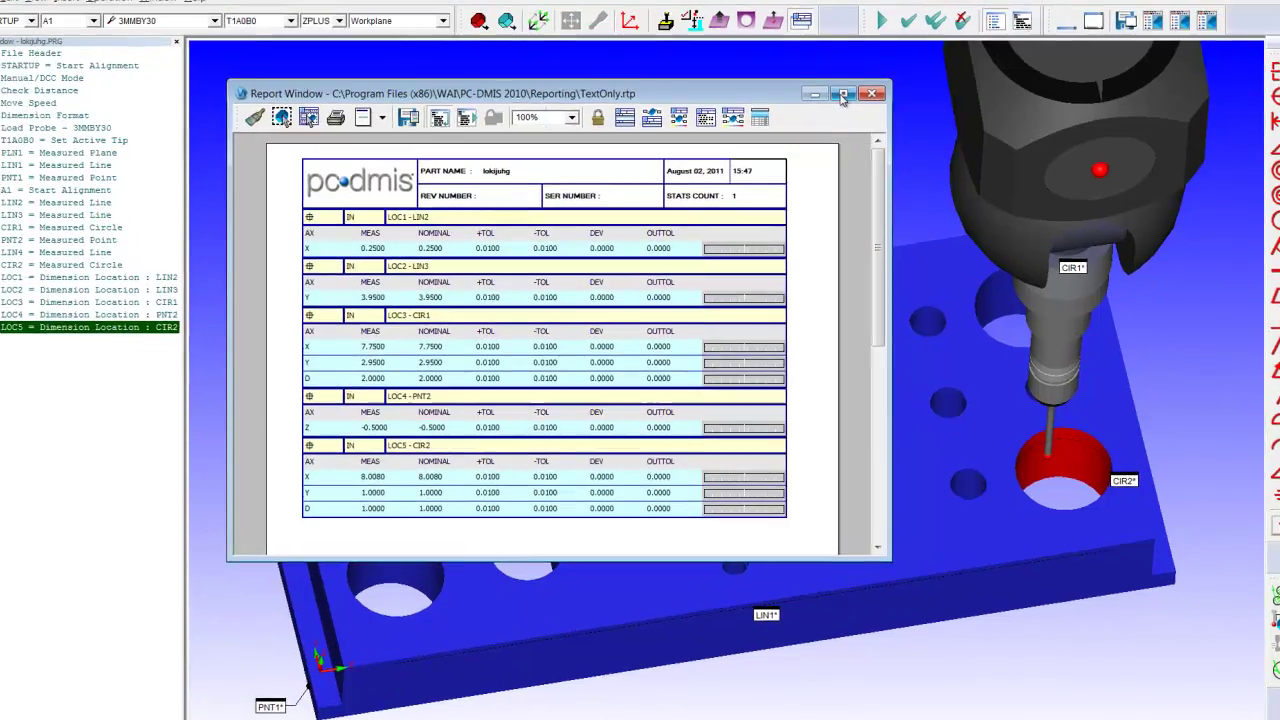
left_click(843, 95)
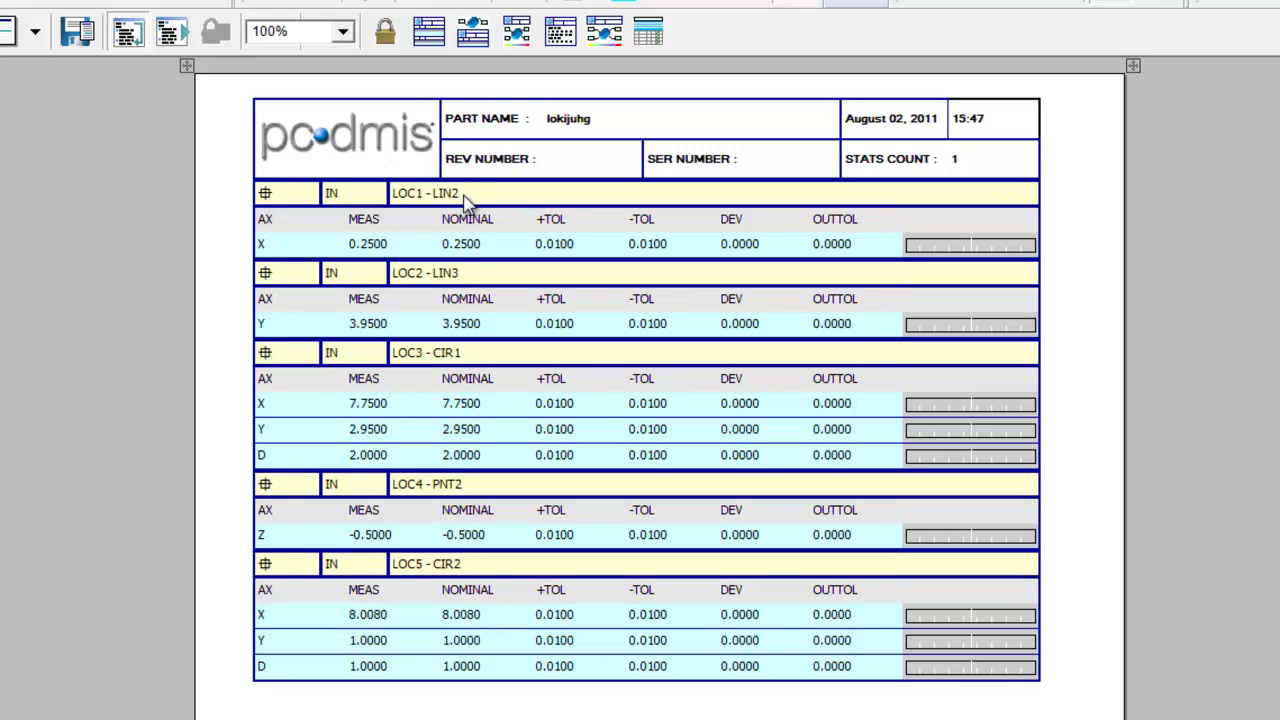
mouse_move(466, 201)
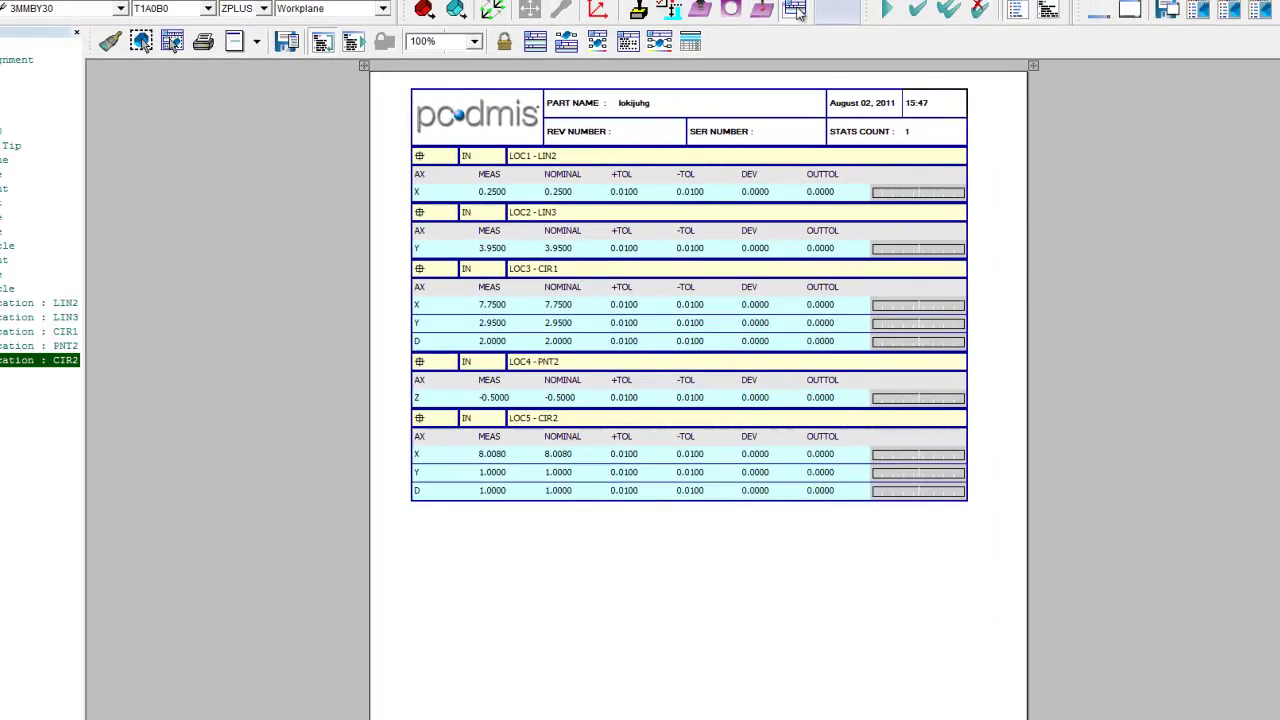
left_click(795, 10)
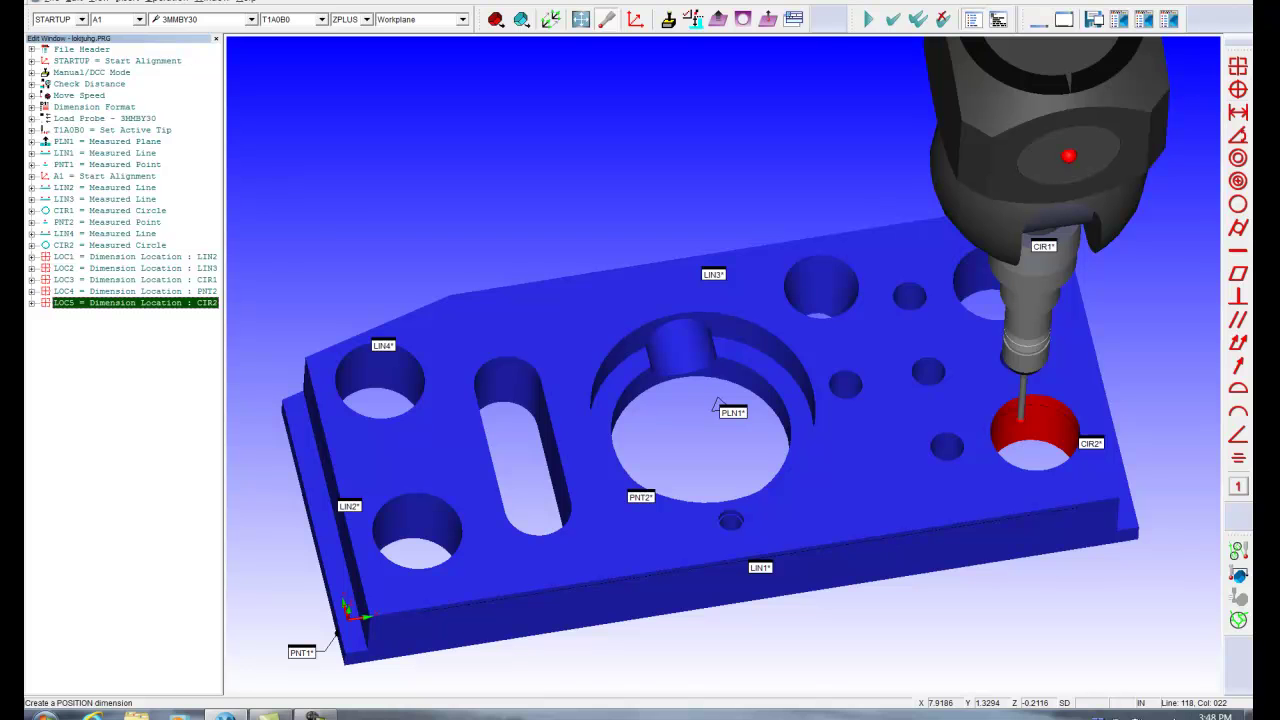
Create angle dimension ANGL1 from LIN4 to LIN3 with plus and minus tolerances of 1
left_click(1238, 135)
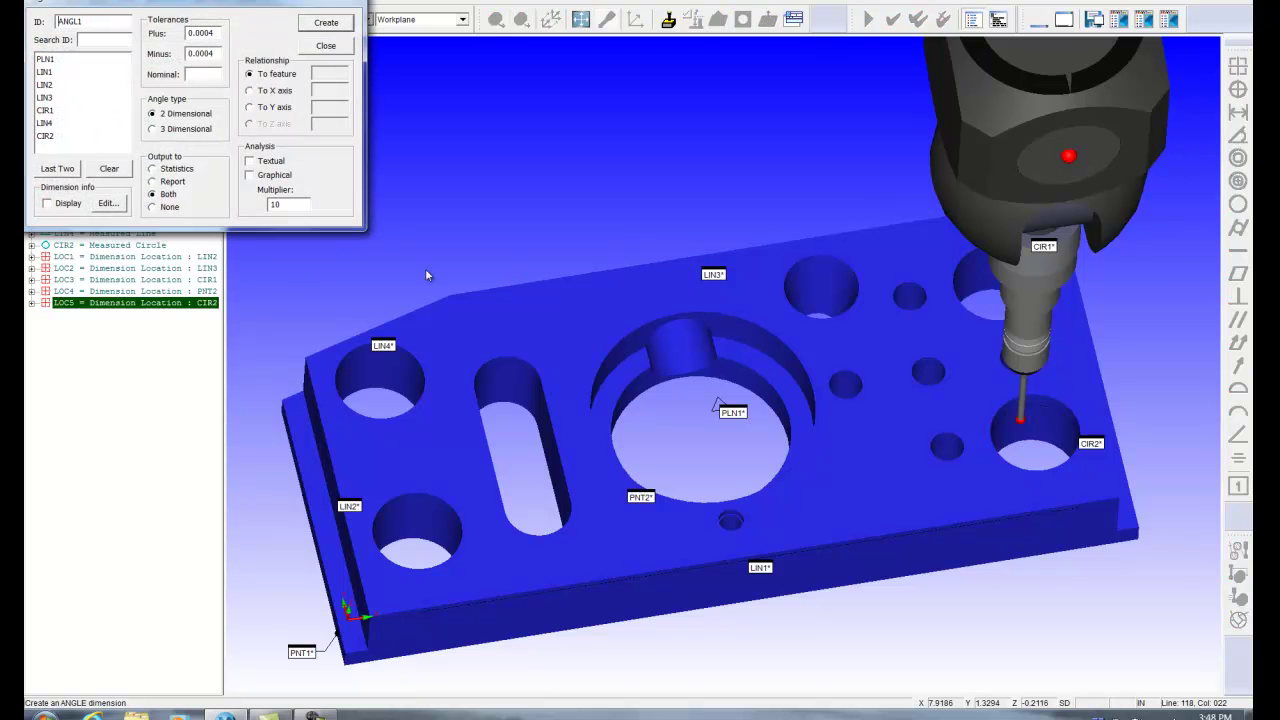
left_click(402, 321)
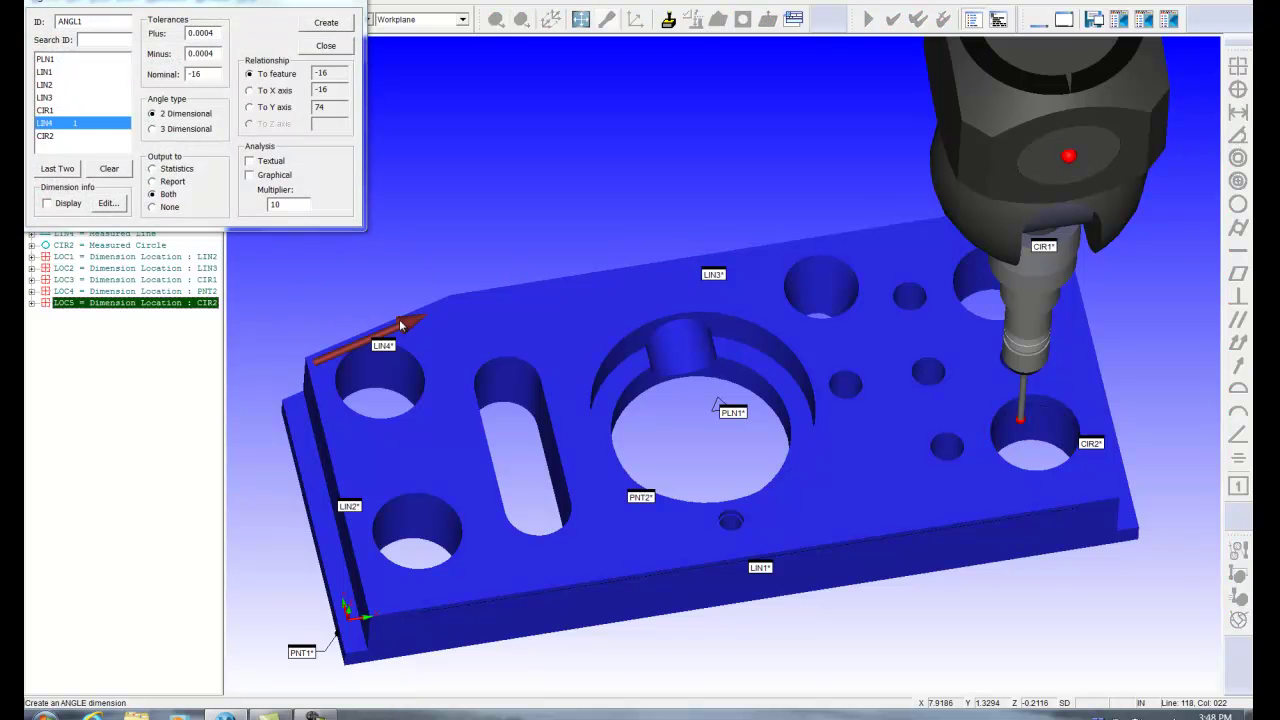
left_click(581, 276)
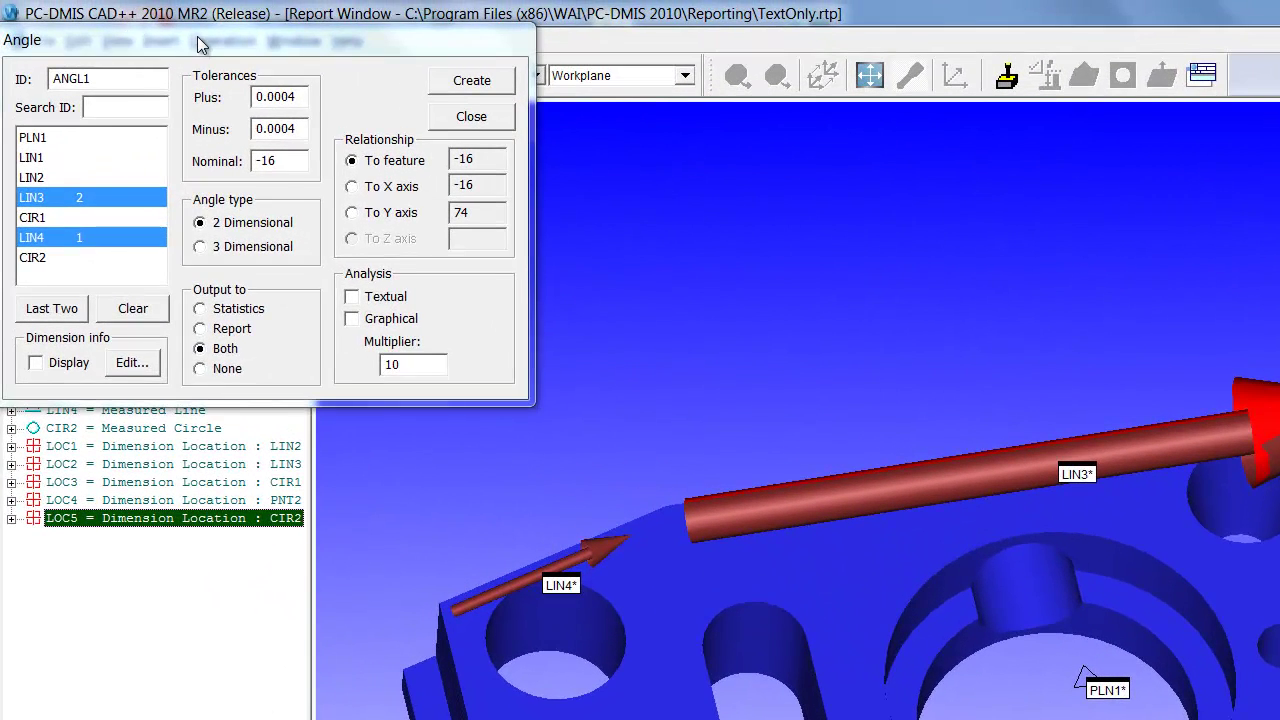
left_click_drag(192, 32, 321, 60)
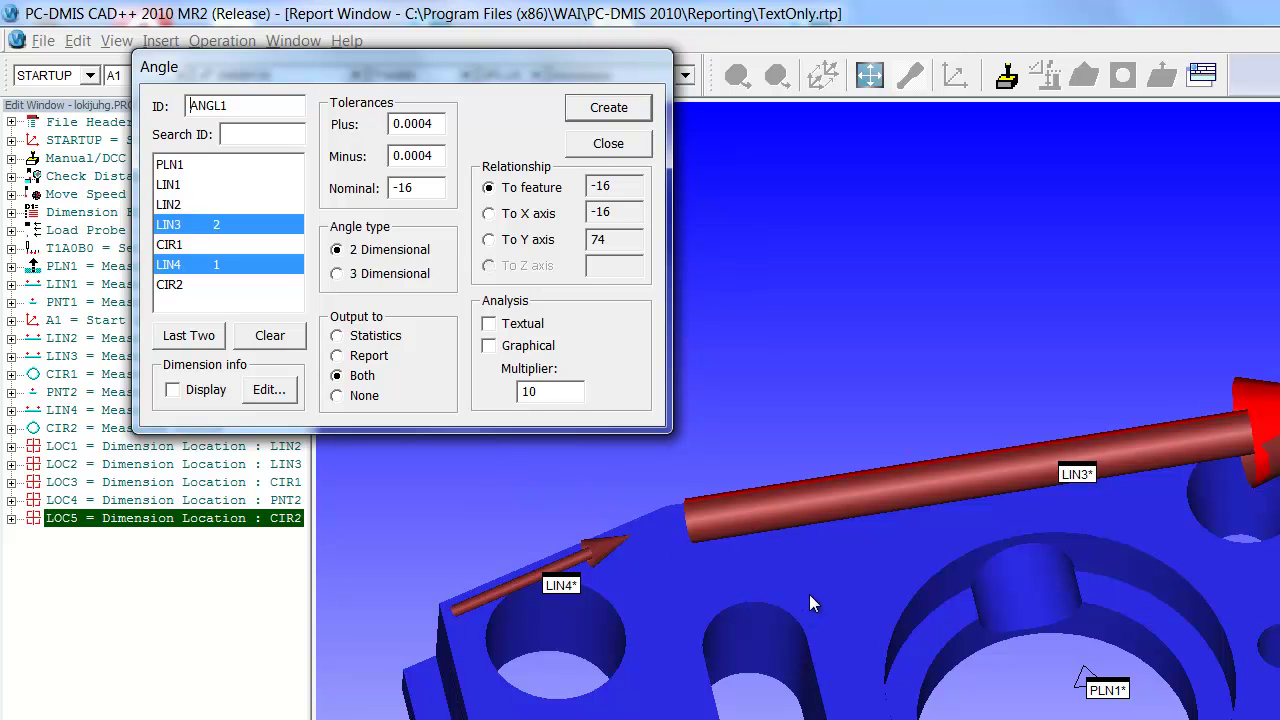
double_click(436, 122)
type("1")
double_click(422, 156)
type("1")
left_click(608, 110)
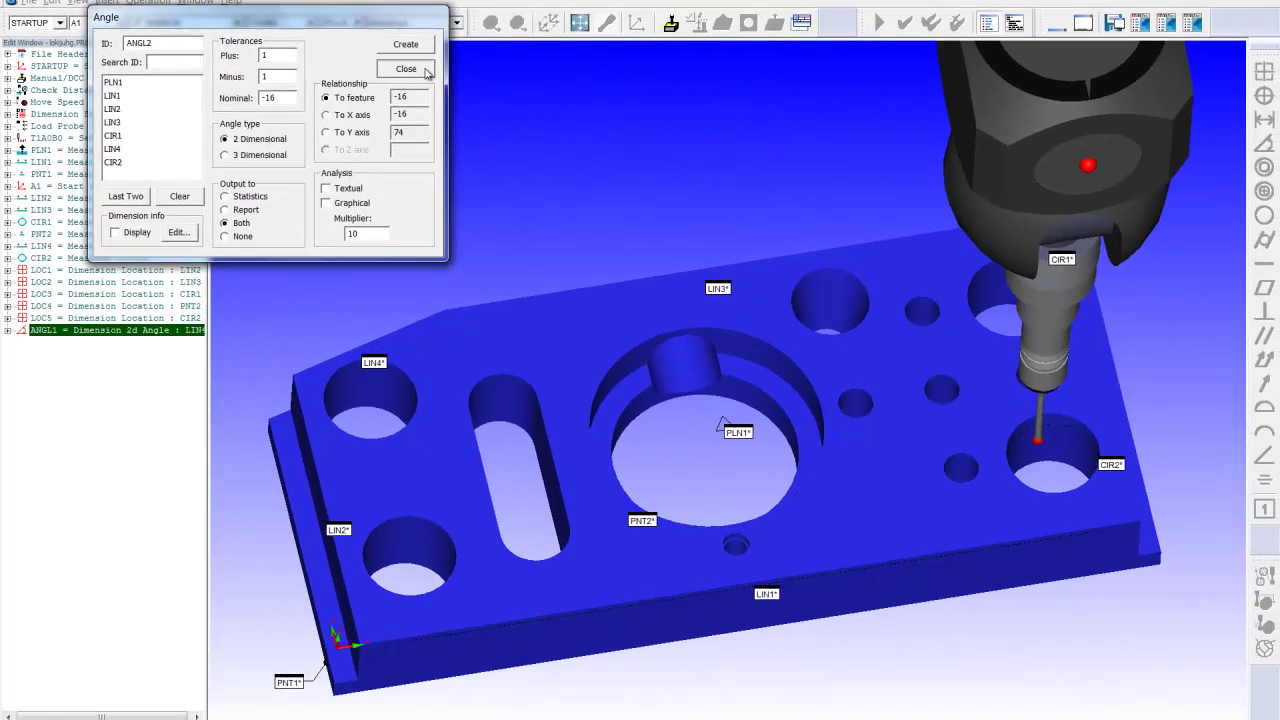
left_click(426, 72)
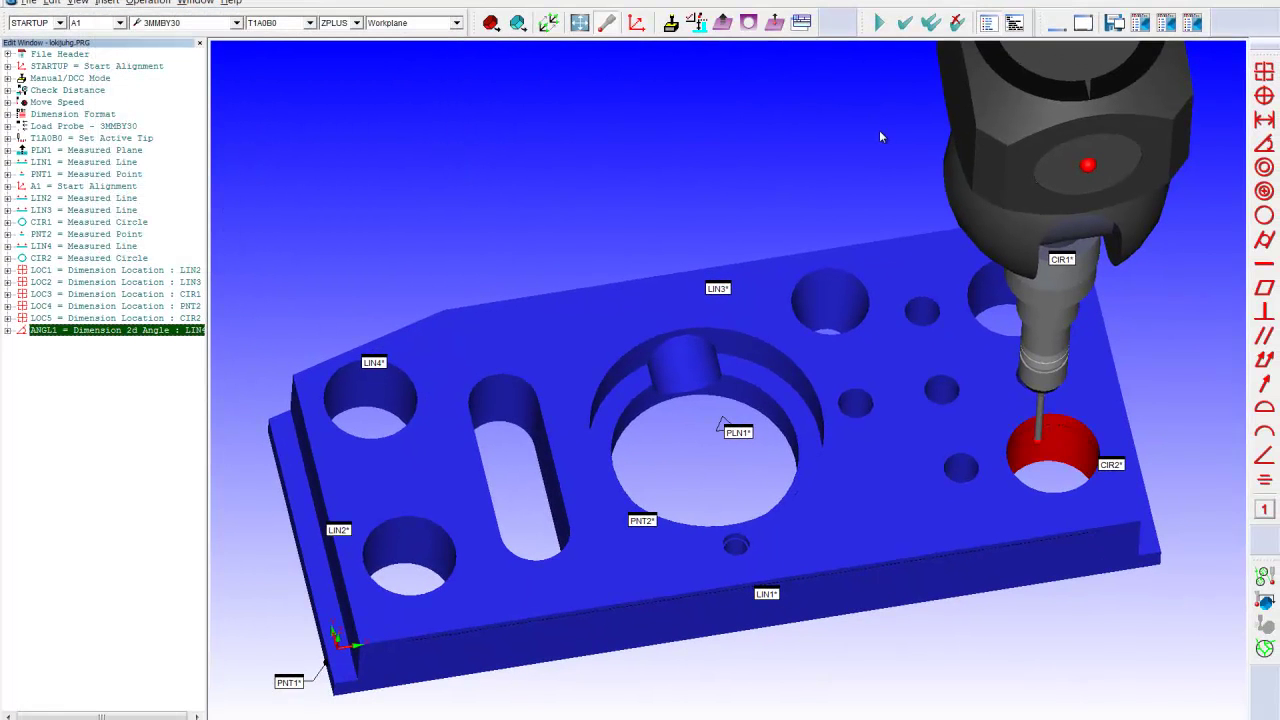
Execute the part program and take the hits on PLN1, LIN1, PNT1 and LIN2
left_click(880, 27)
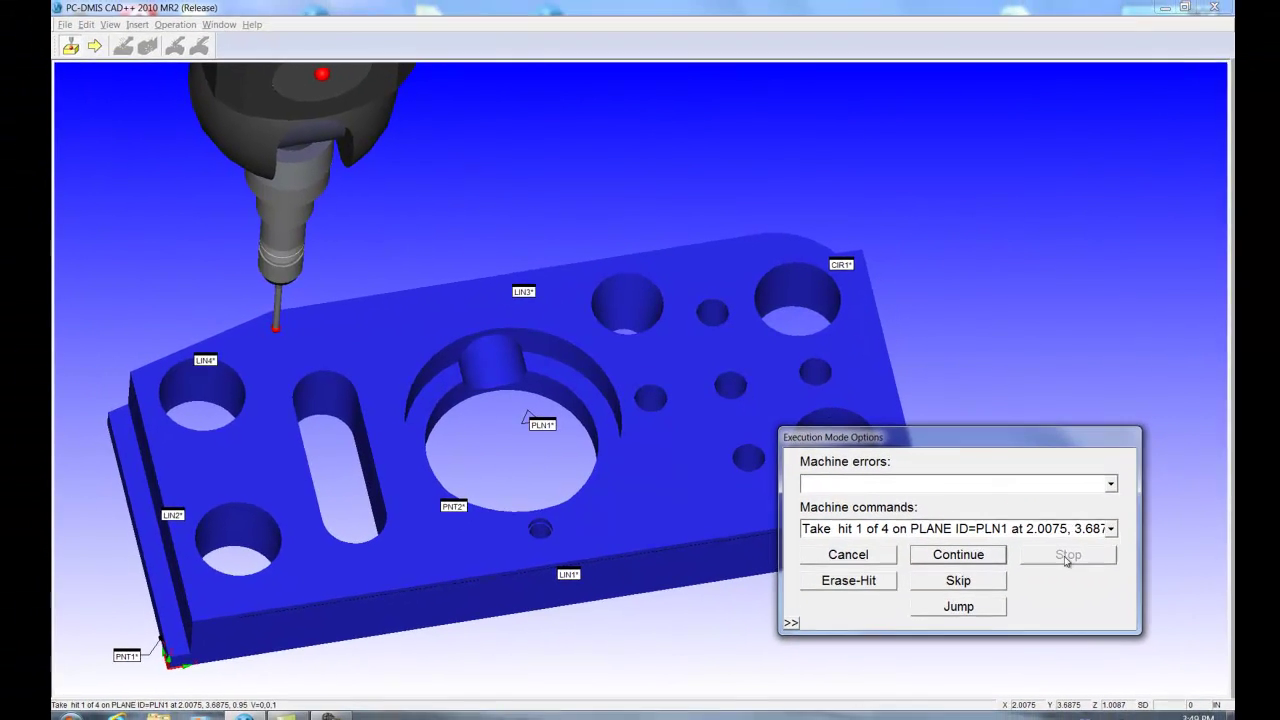
left_click_drag(984, 440, 1065, 101)
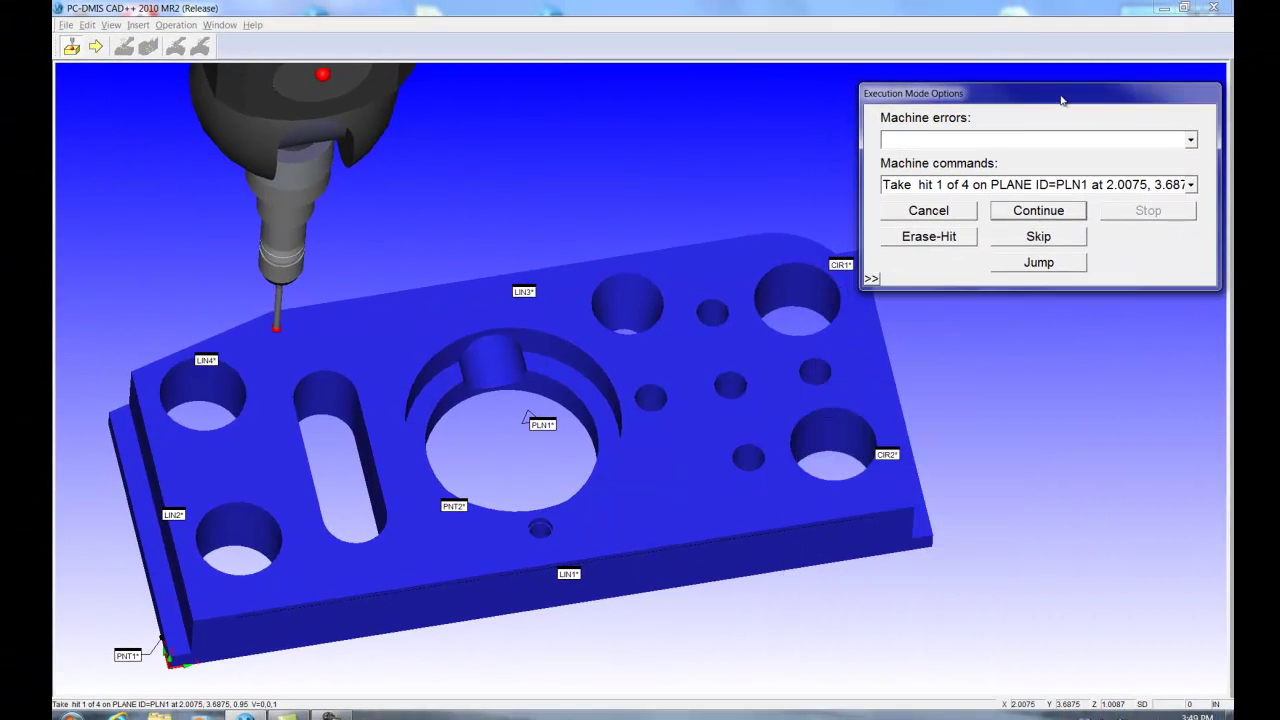
left_click(1071, 216)
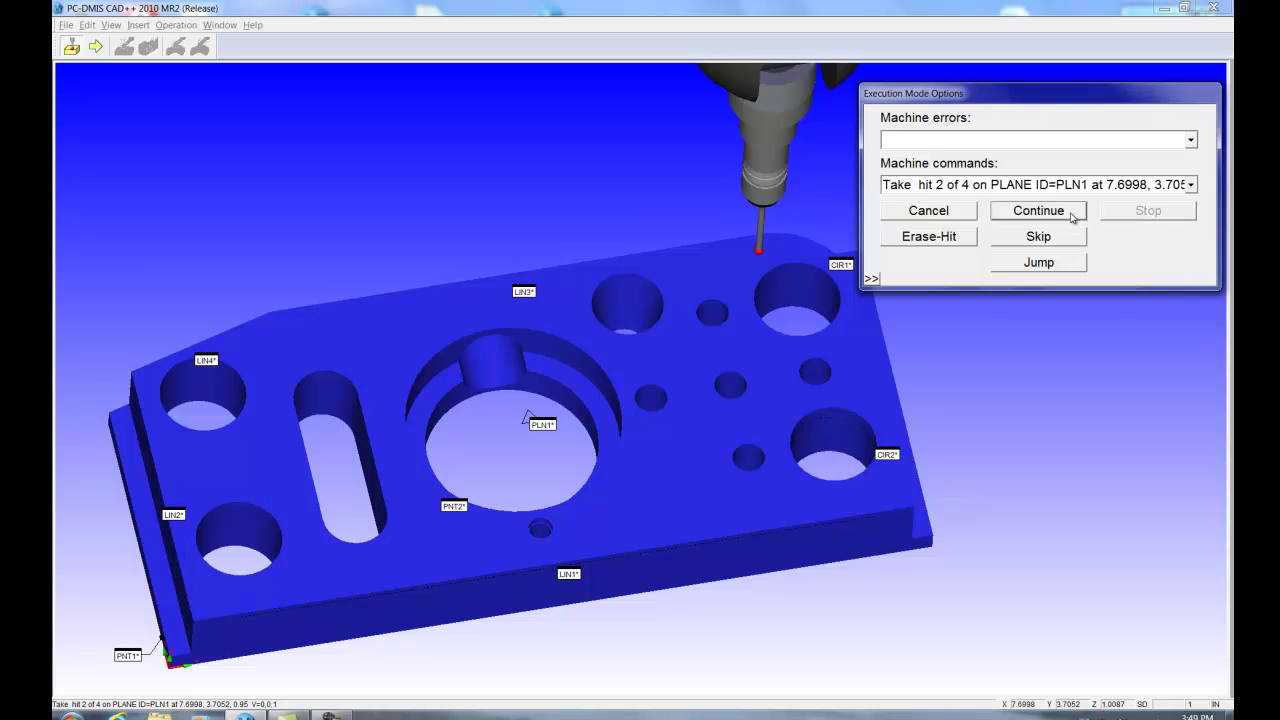
left_click(1072, 215)
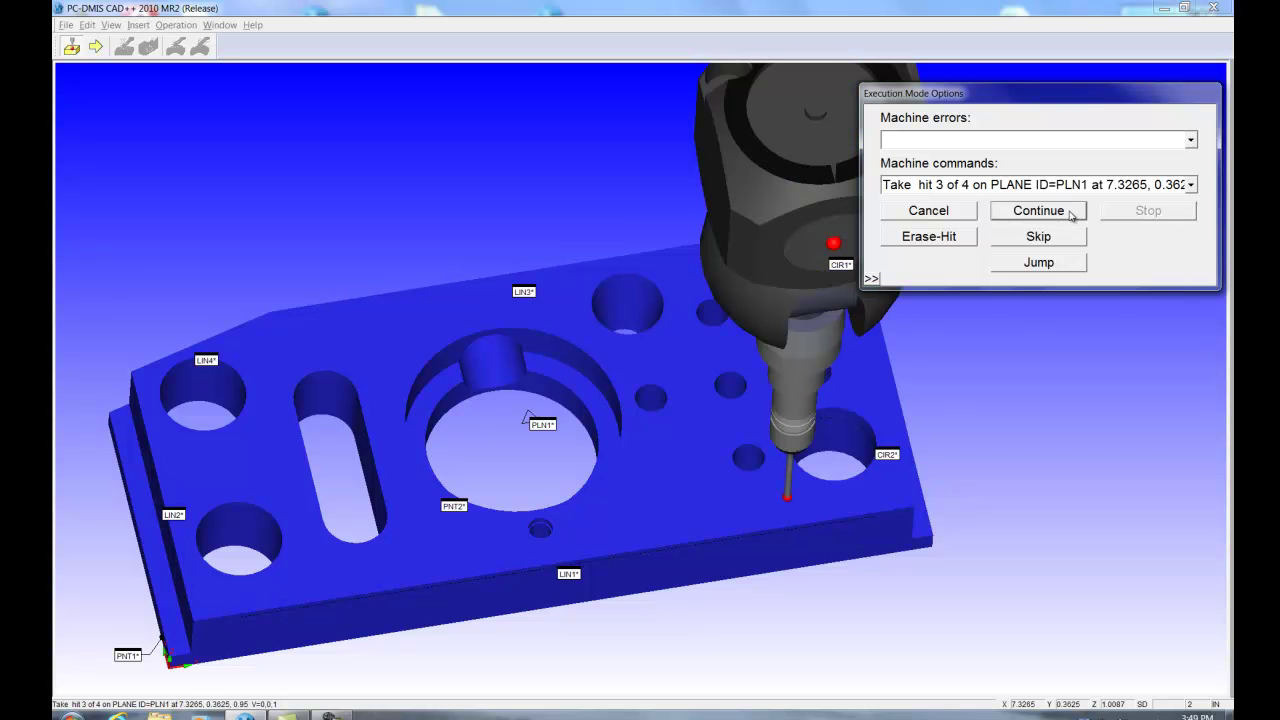
left_click(1072, 215)
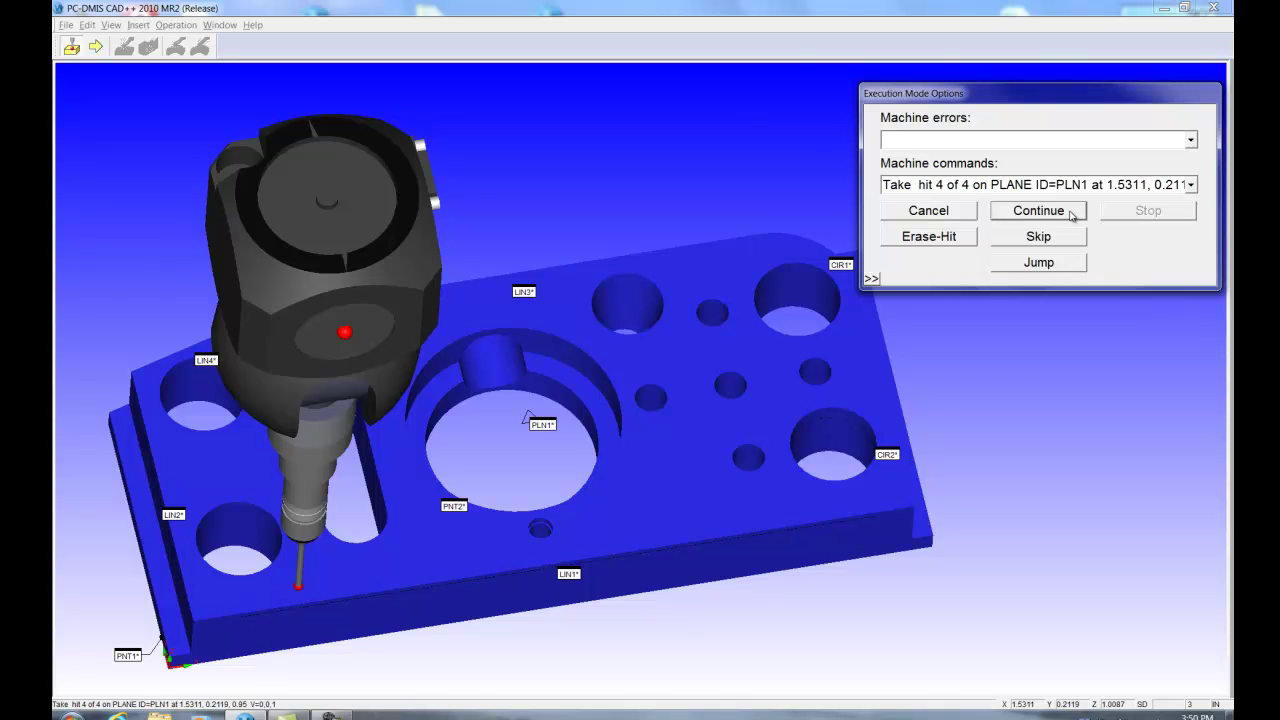
left_click(1072, 215)
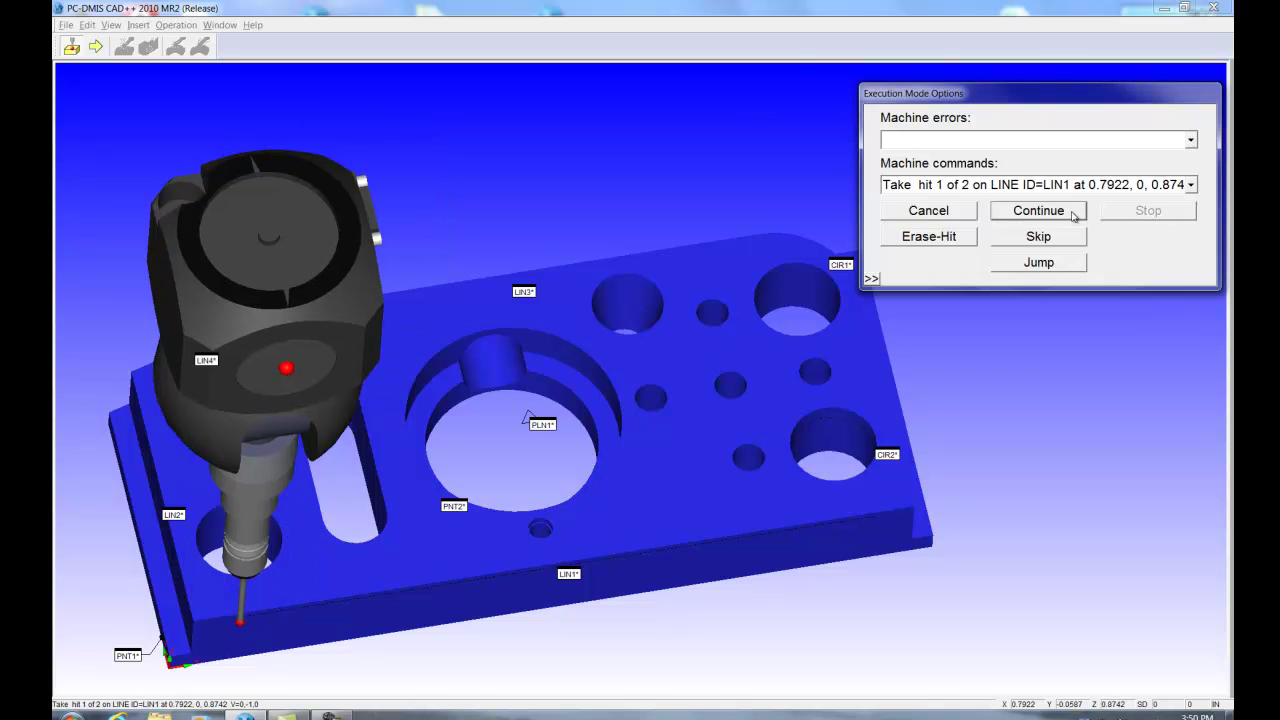
left_click(1072, 215)
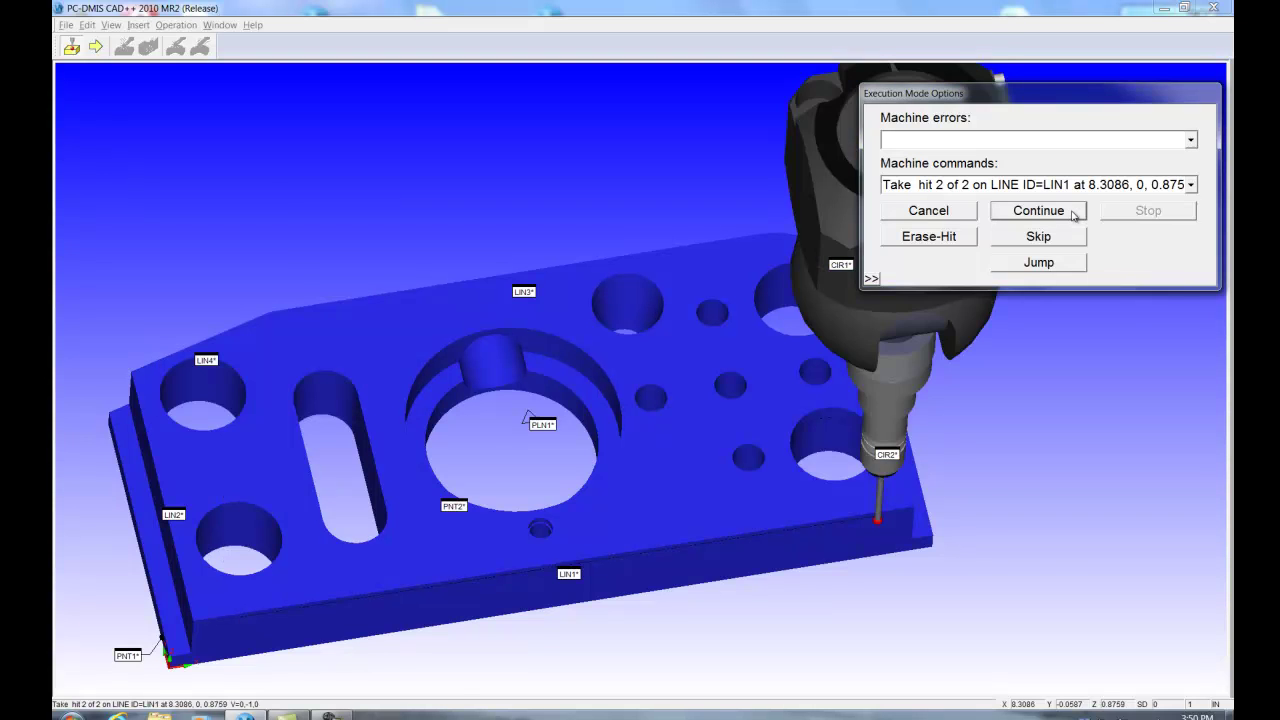
left_click(1072, 215)
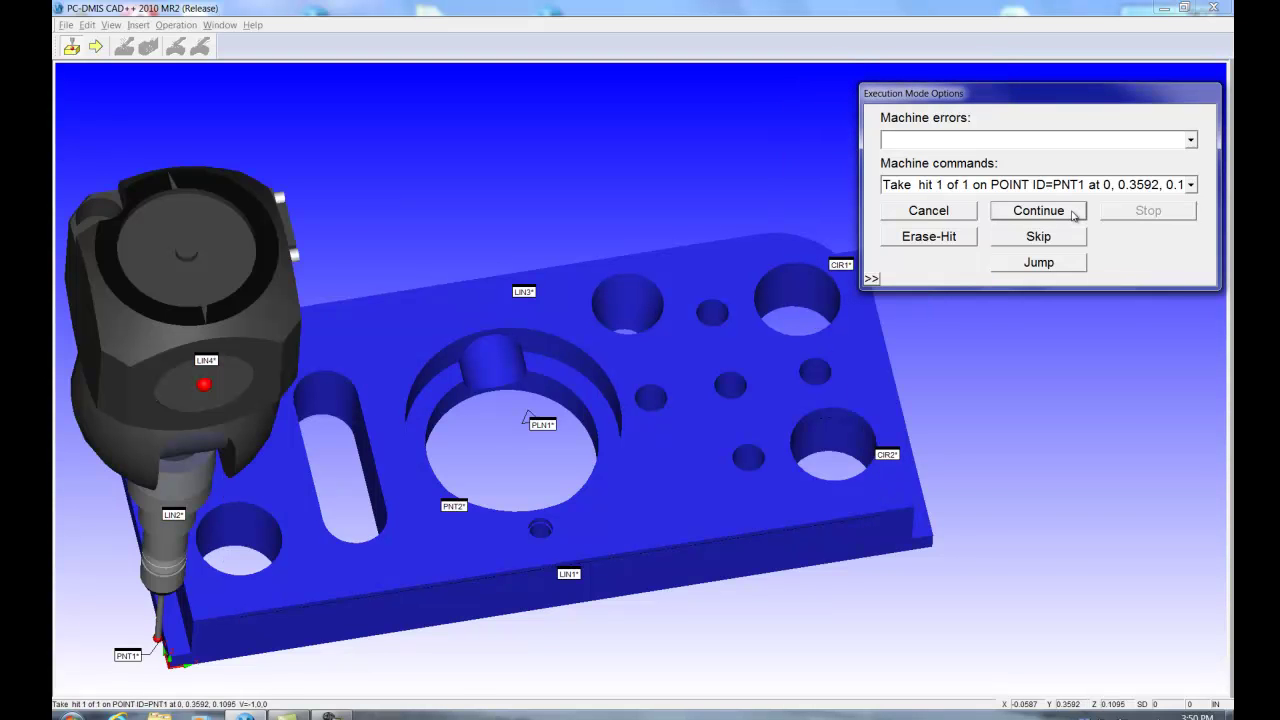
left_click(1072, 215)
left_click(1072, 215)
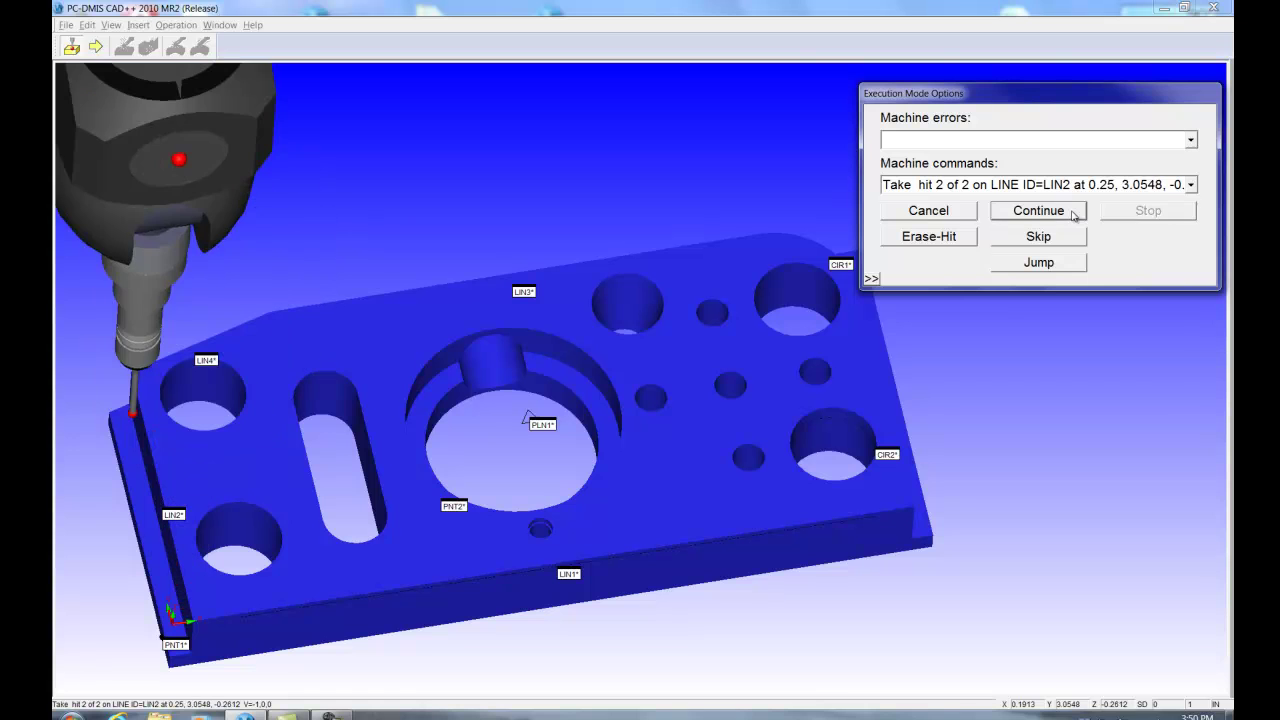
Take the remaining hits on LIN3, CIR1, LIN4 and CIR2 until execution completes
left_click(1072, 215)
left_click(1075, 215)
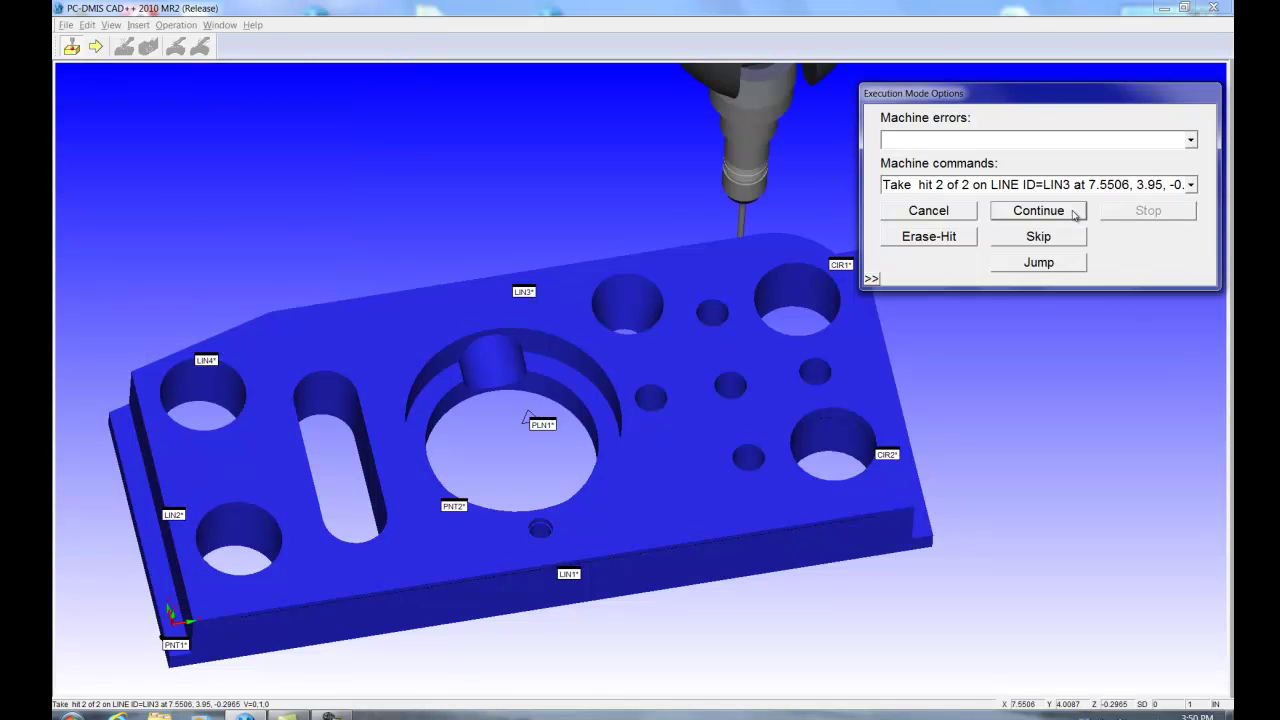
left_click(1075, 215)
left_click(1075, 215)
left_click(1075, 215)
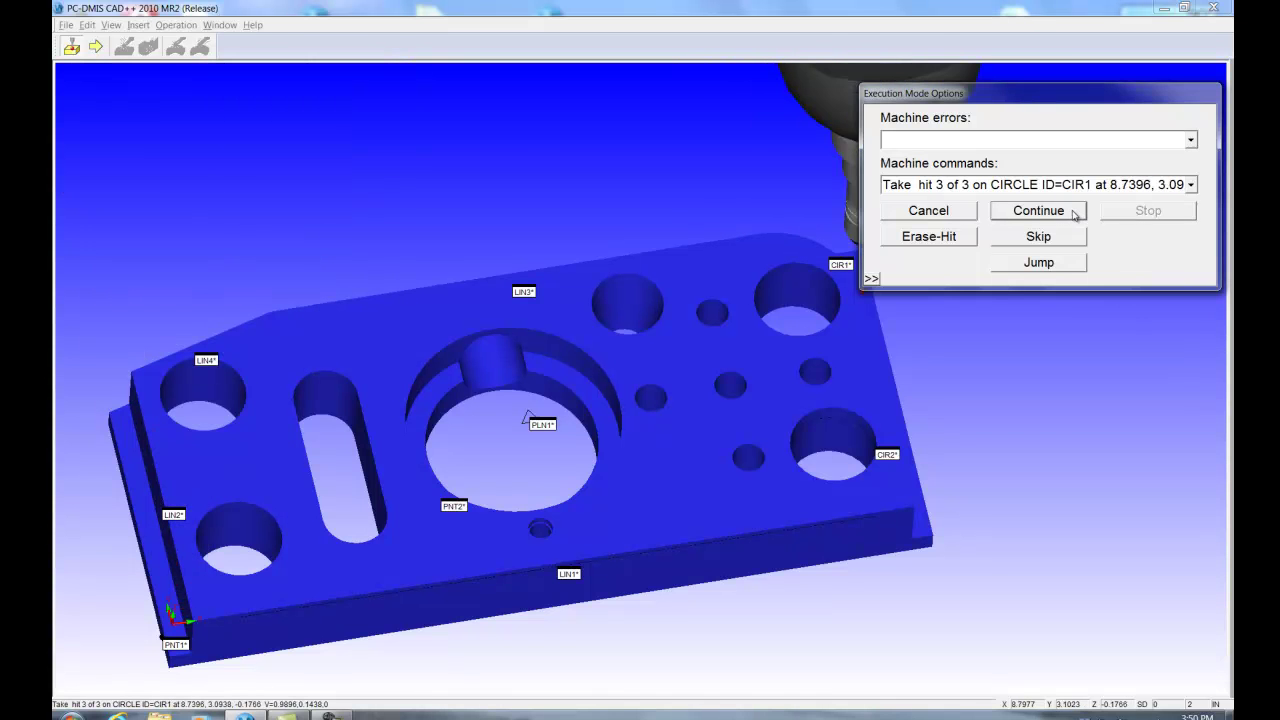
left_click(1075, 215)
left_click(1075, 215)
left_click(1075, 215)
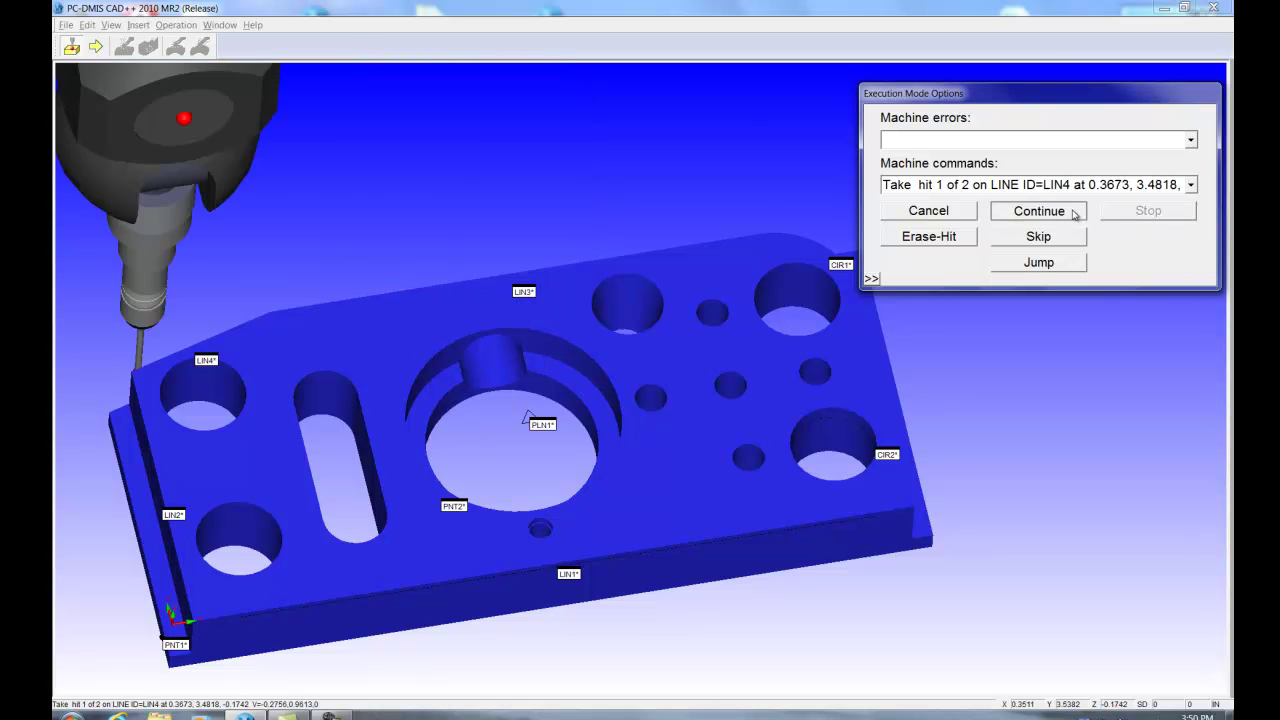
left_click(1075, 215)
left_click(1075, 215)
left_click(1075, 215)
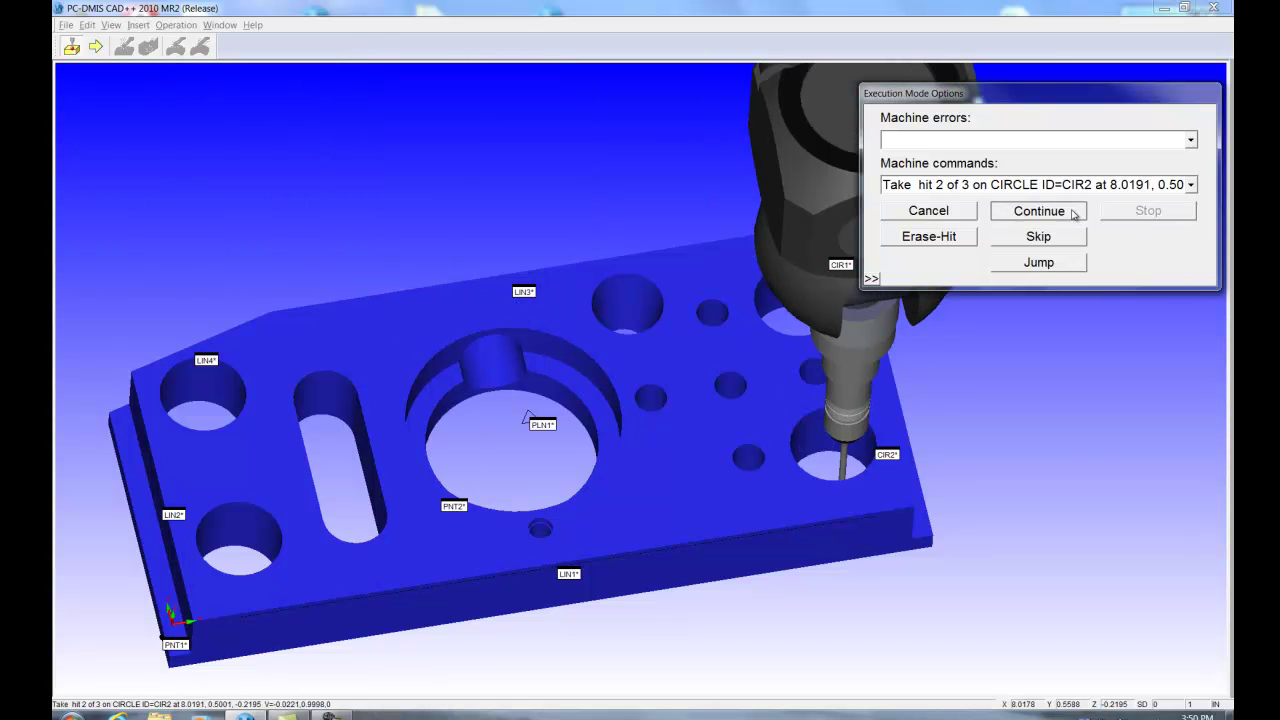
left_click(1073, 212)
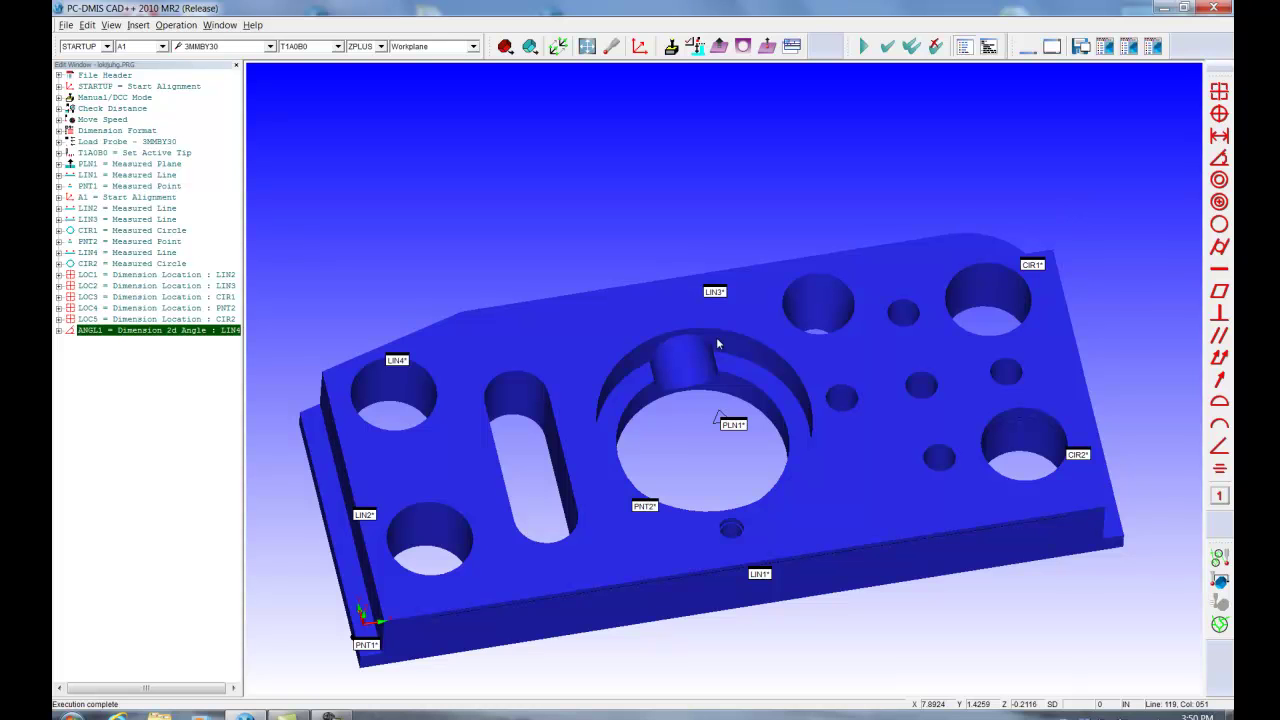
Show the maximized report using the template with a CAD picture above the LOC result tables
left_click(792, 46)
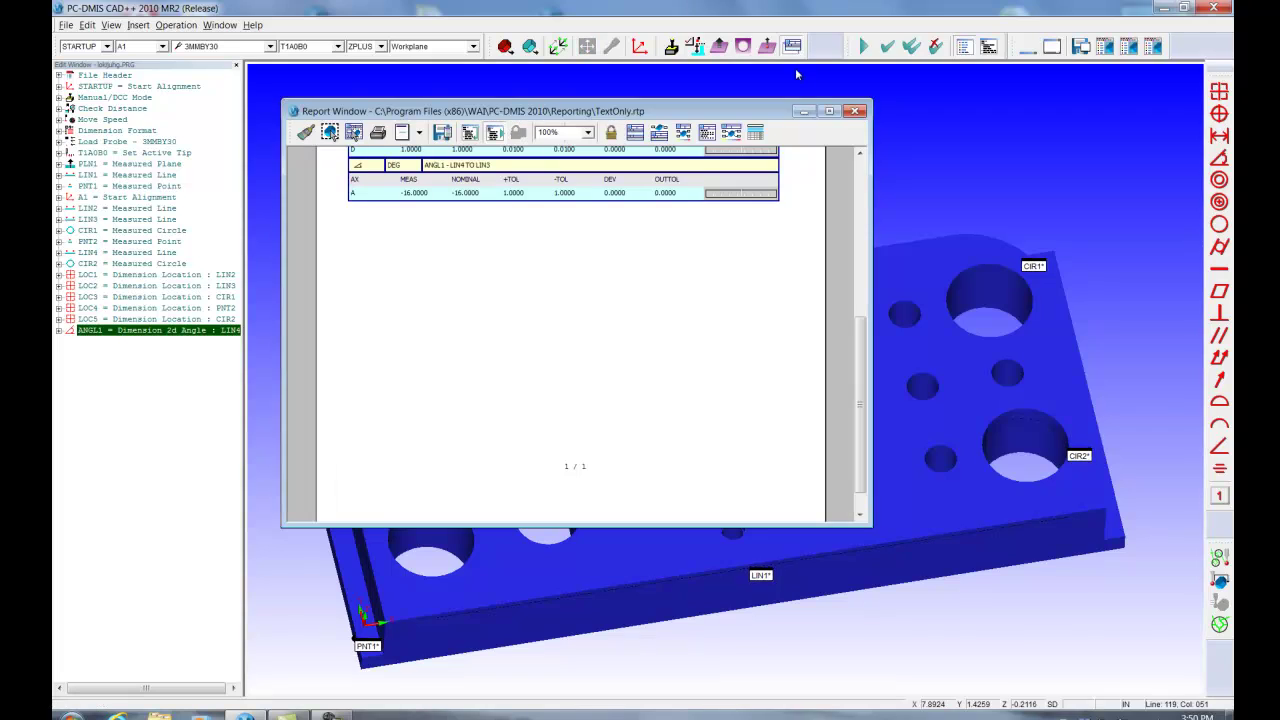
left_click(824, 108)
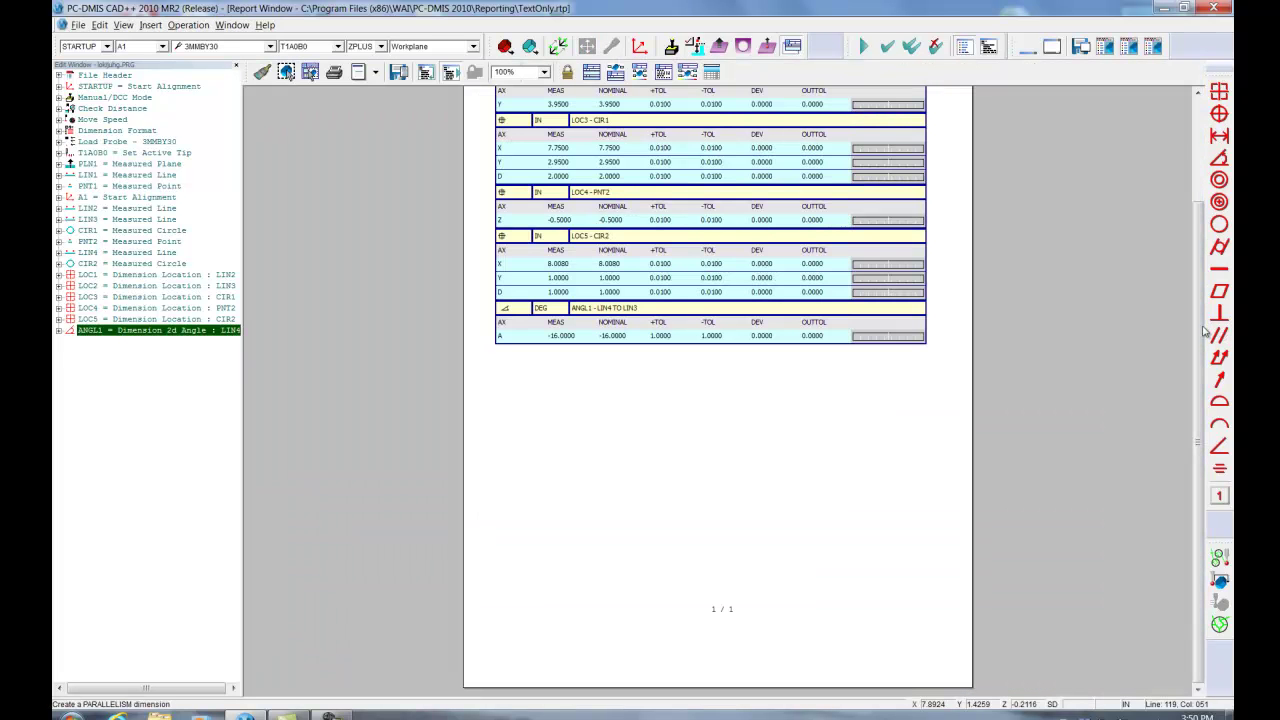
scroll(1194, 202, "up", 3)
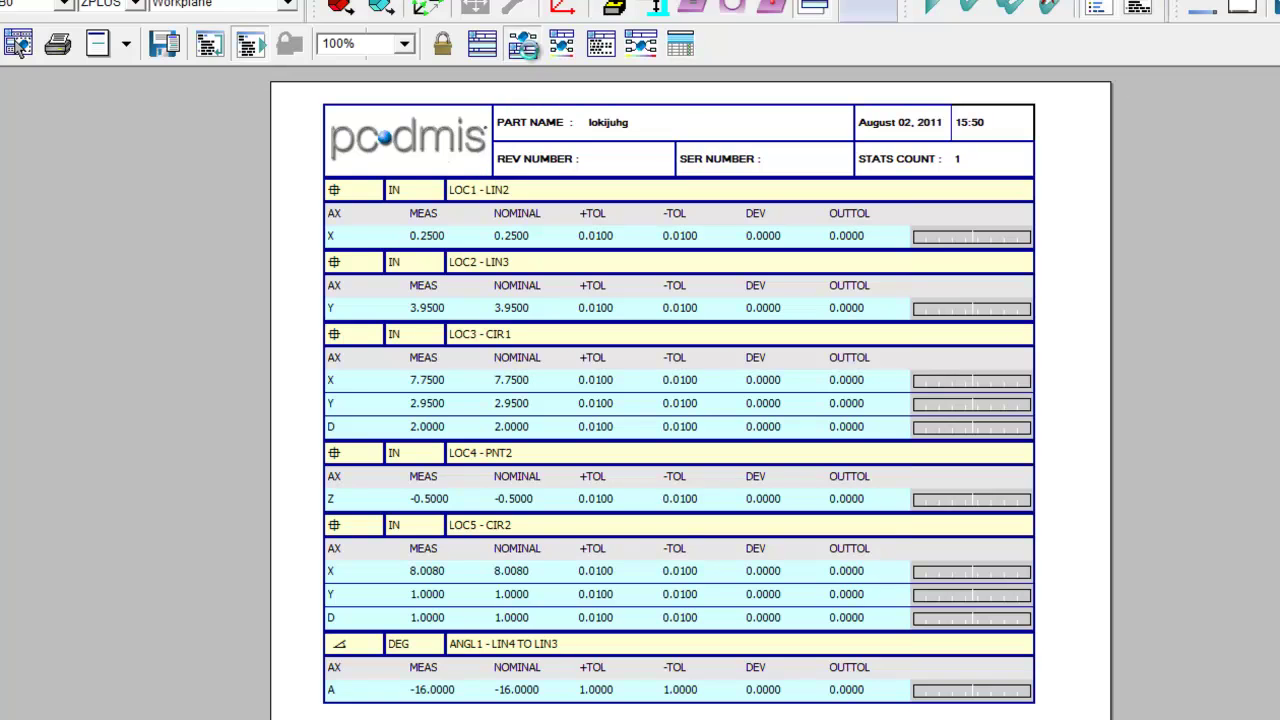
left_click(523, 45)
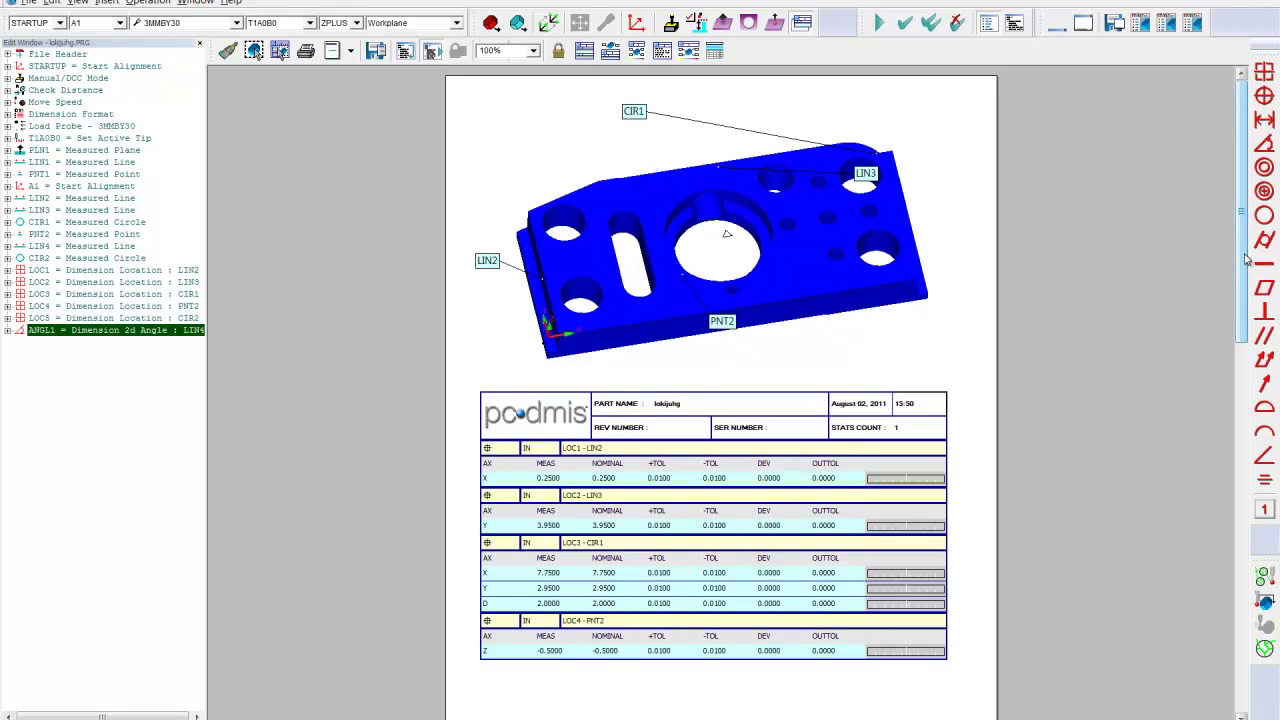
Switch the report to the CAD-only landscape template with callouts and a colour legend
left_click_drag(1243, 251, 1211, 513)
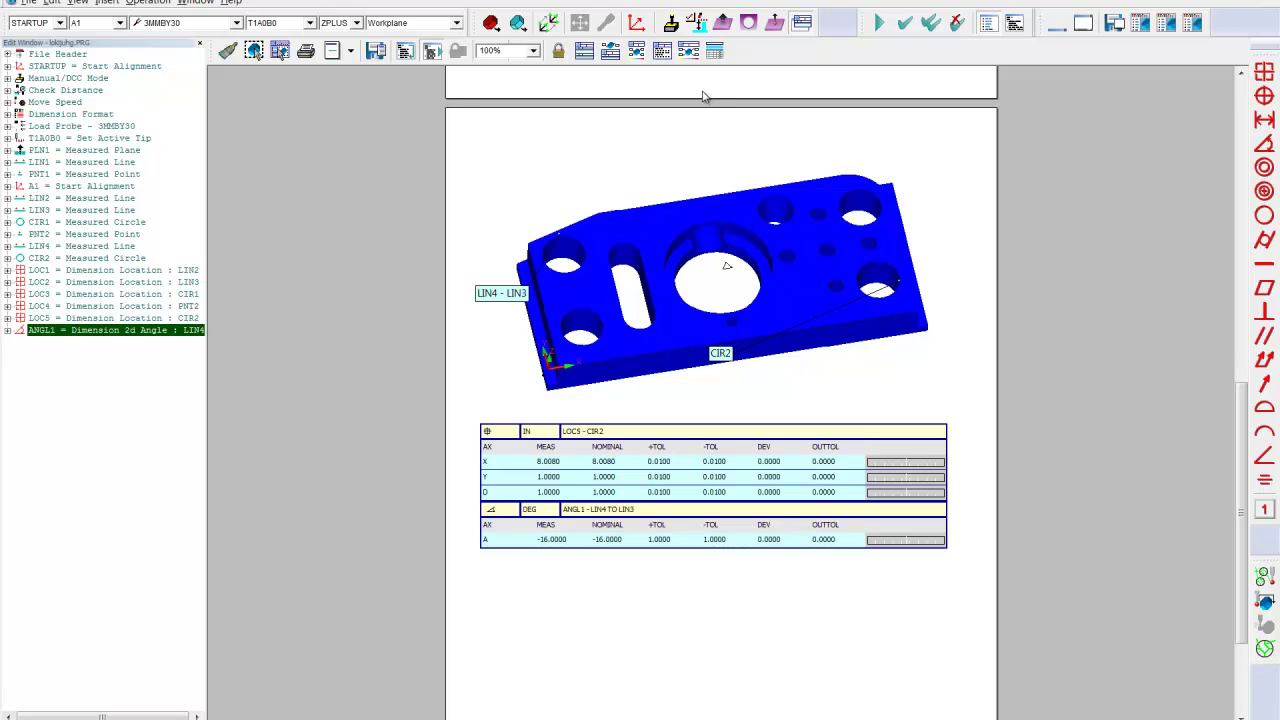
left_click(688, 50)
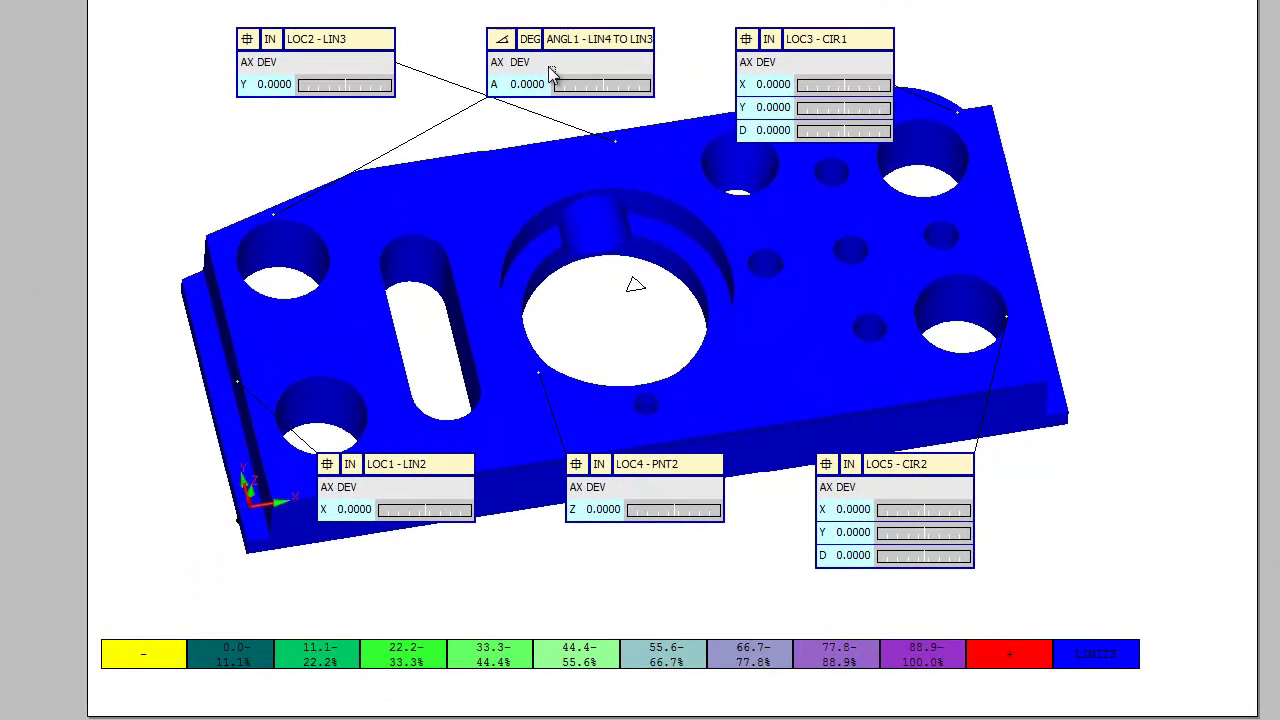
Reposition the ANGL1 callout to the left and the LOC2 - LIN3 callout toward the centre
left_click(572, 103)
mouse_move(310, 121)
left_mouse_down()
mouse_move(149, 172)
mouse_move(149, 146)
mouse_move(166, 140)
left_mouse_up()
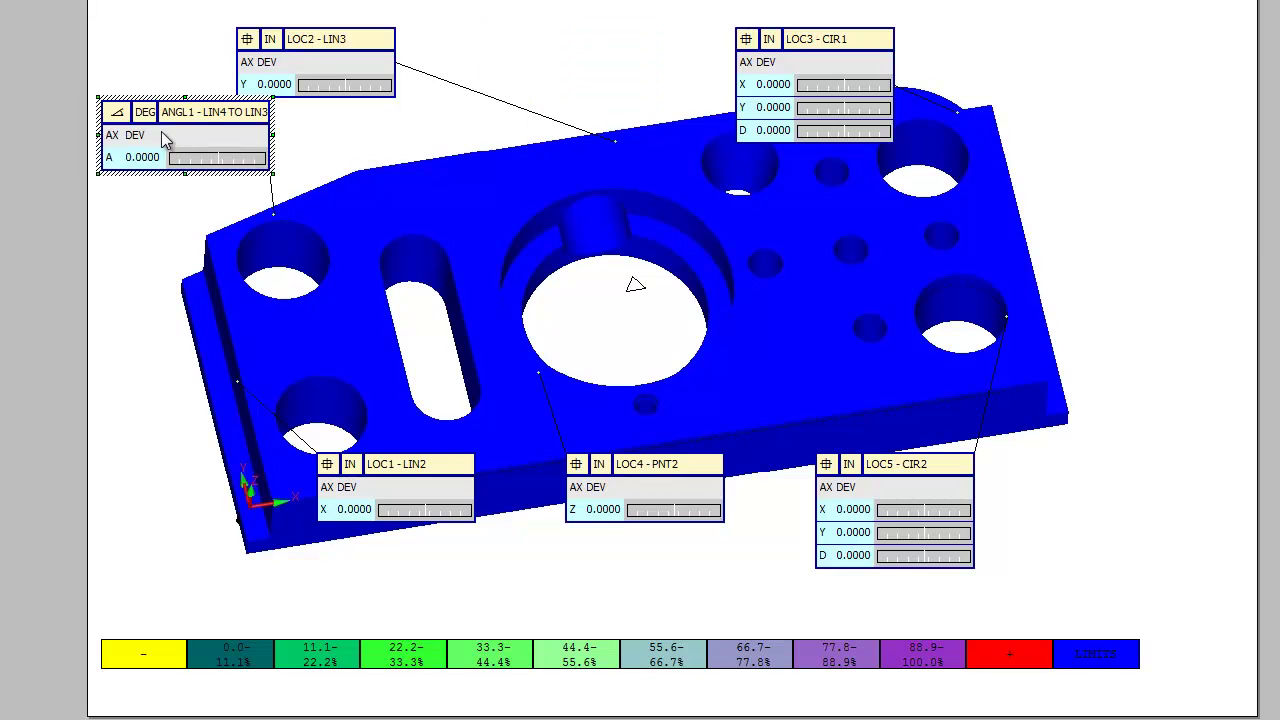
left_click(334, 77)
left_click_drag(334, 77, 463, 73)
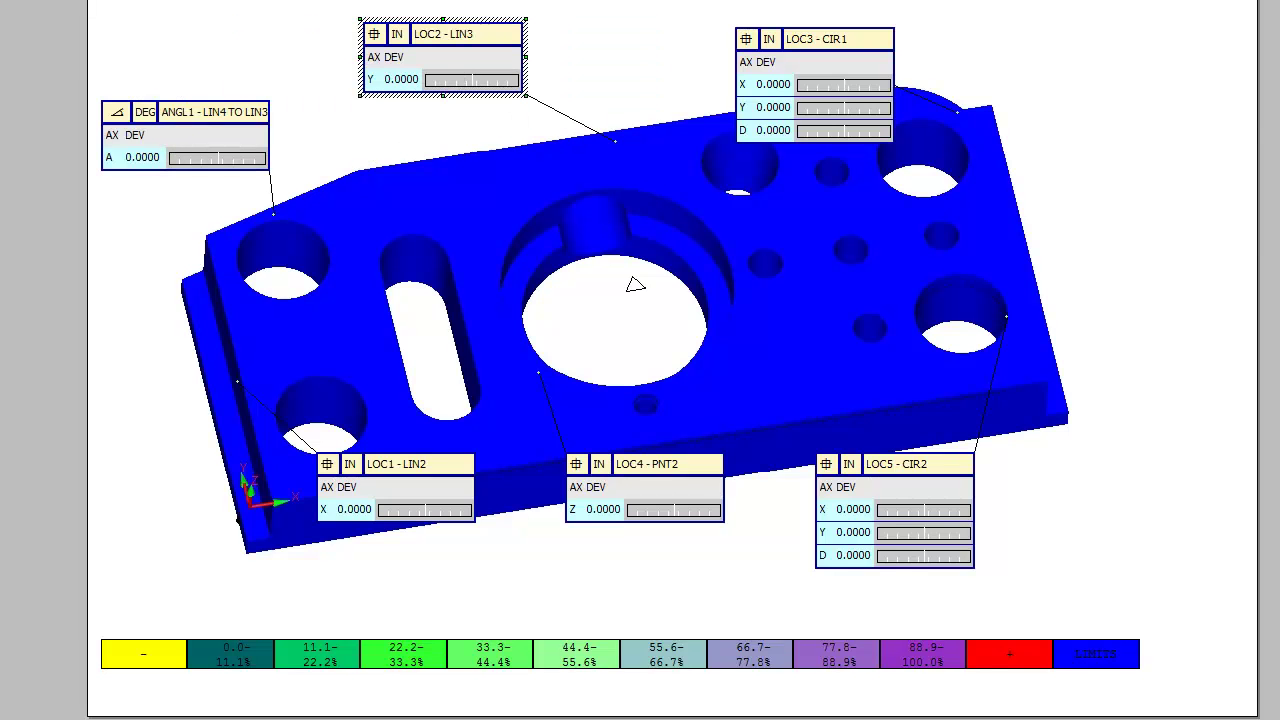
left_click(1210, 115)
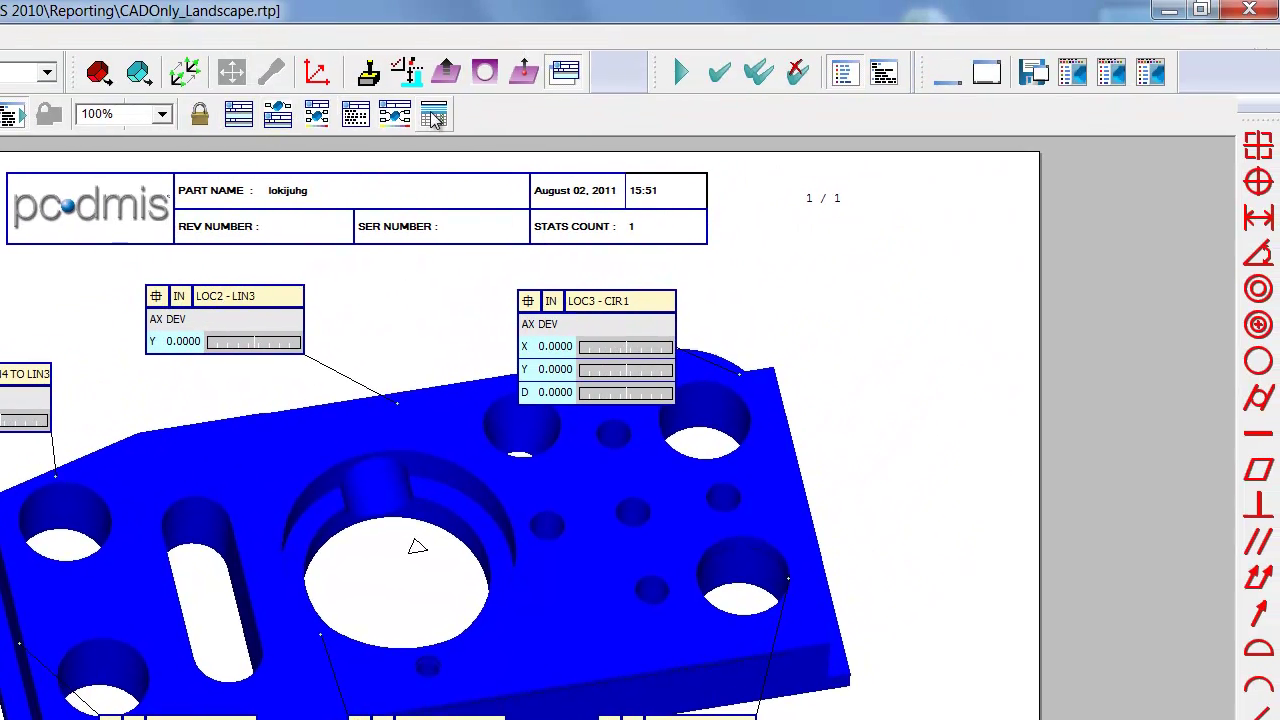
View the PPAP table, return to the TextOnly report, then close the report
left_click(432, 120)
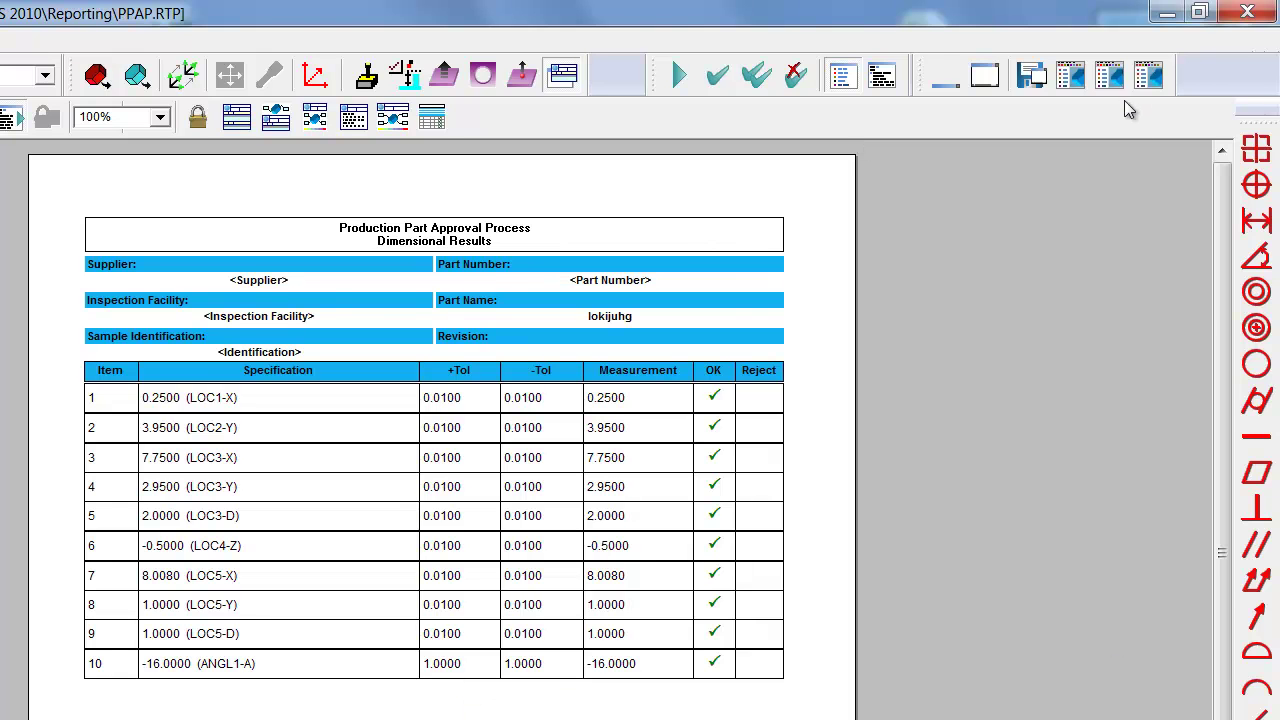
left_click(234, 119)
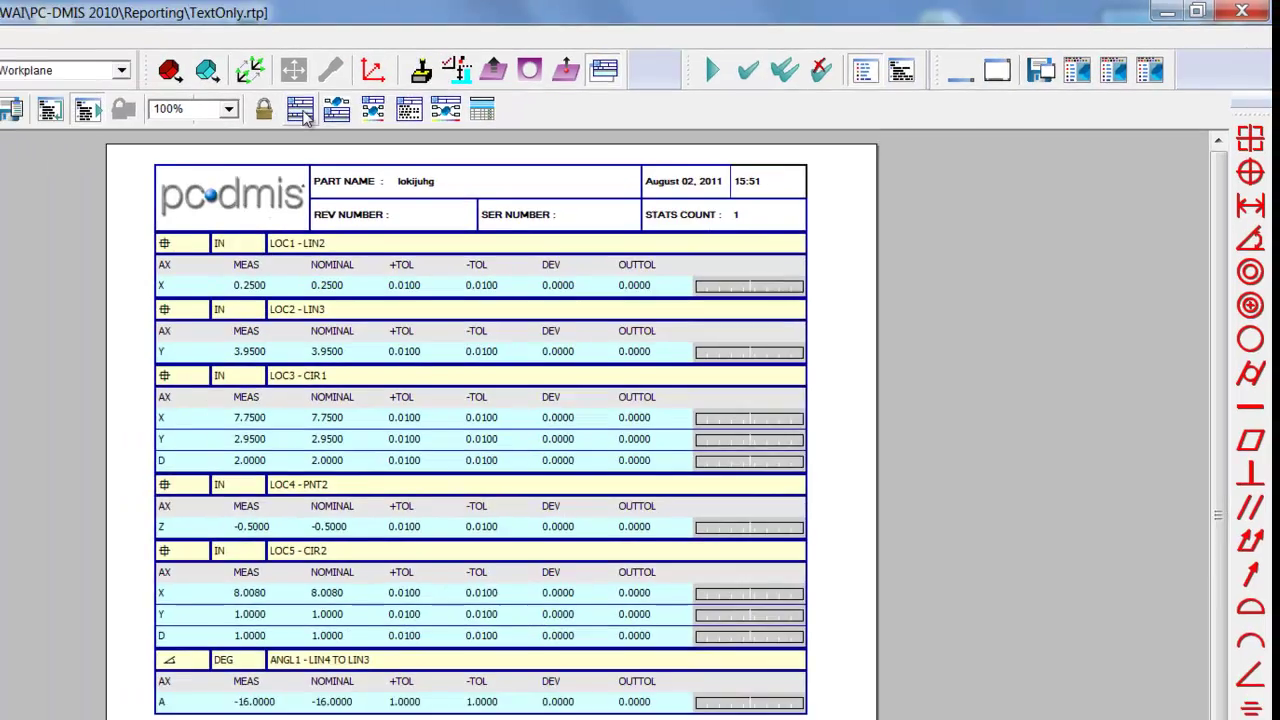
left_click(800, 47)
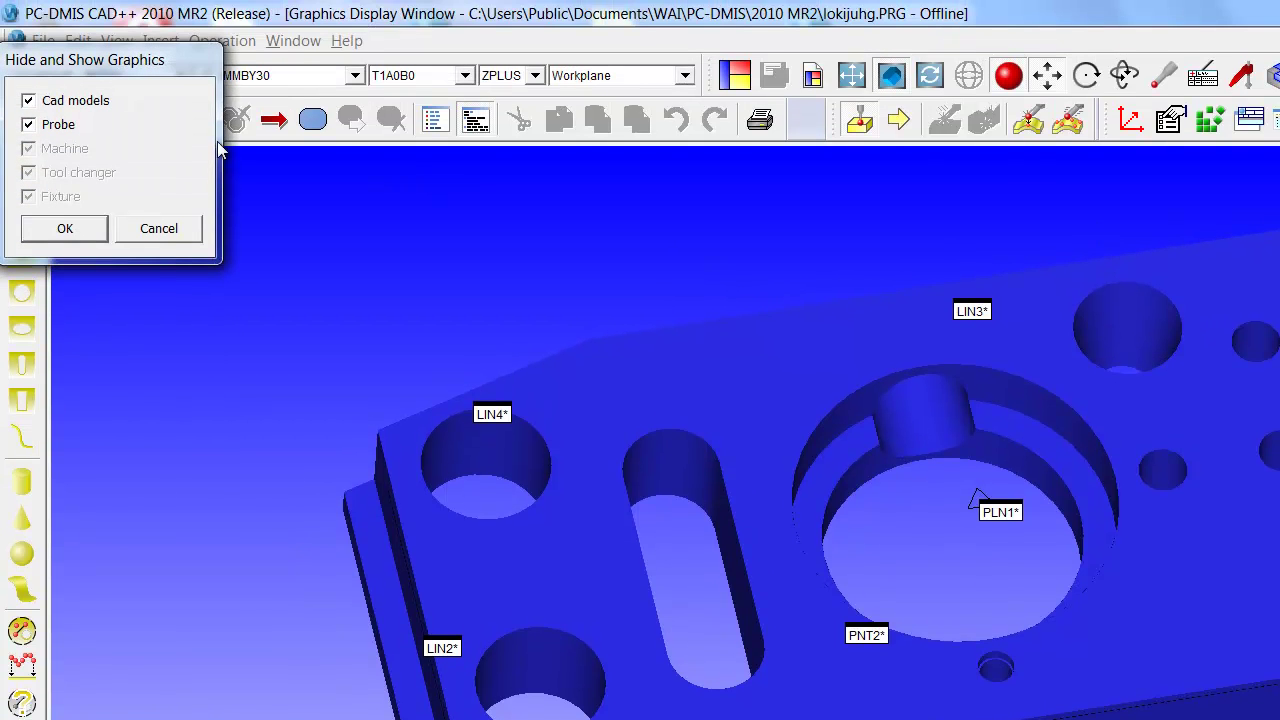
Untick Probe and Cad models in Hide and Show Graphics and confirm
left_click(54, 127)
left_click(72, 102)
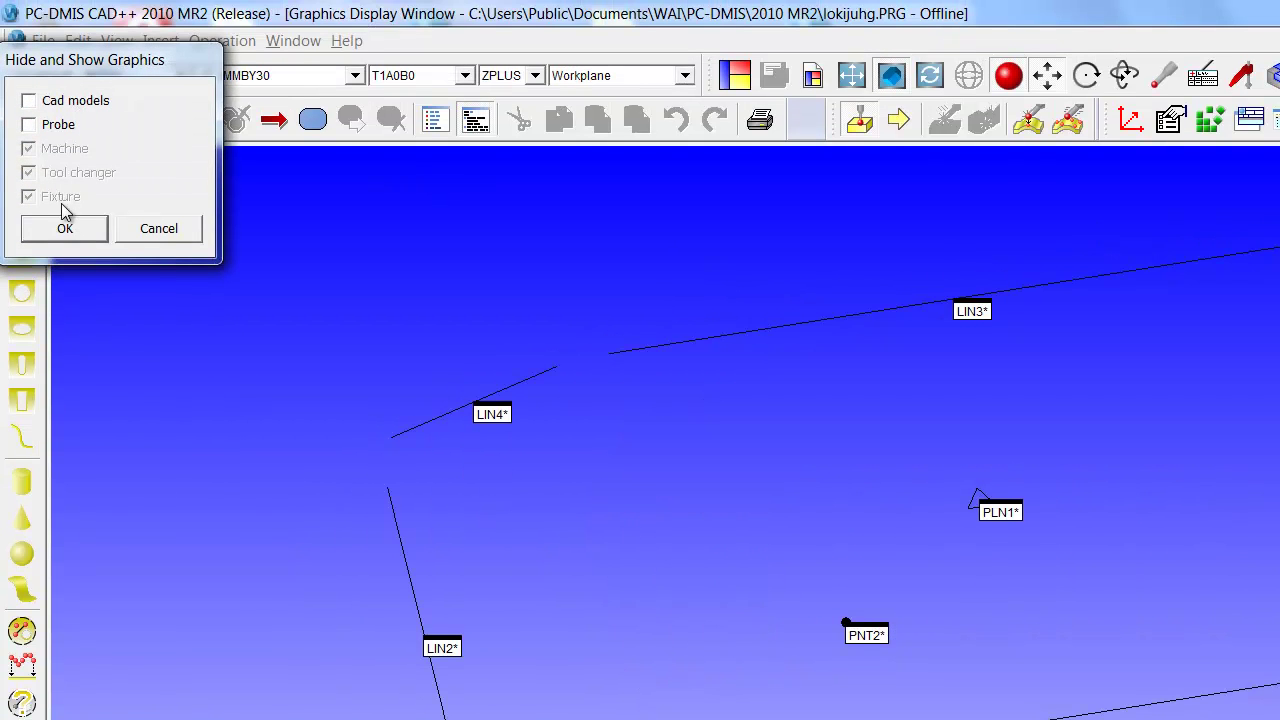
left_click(64, 229)
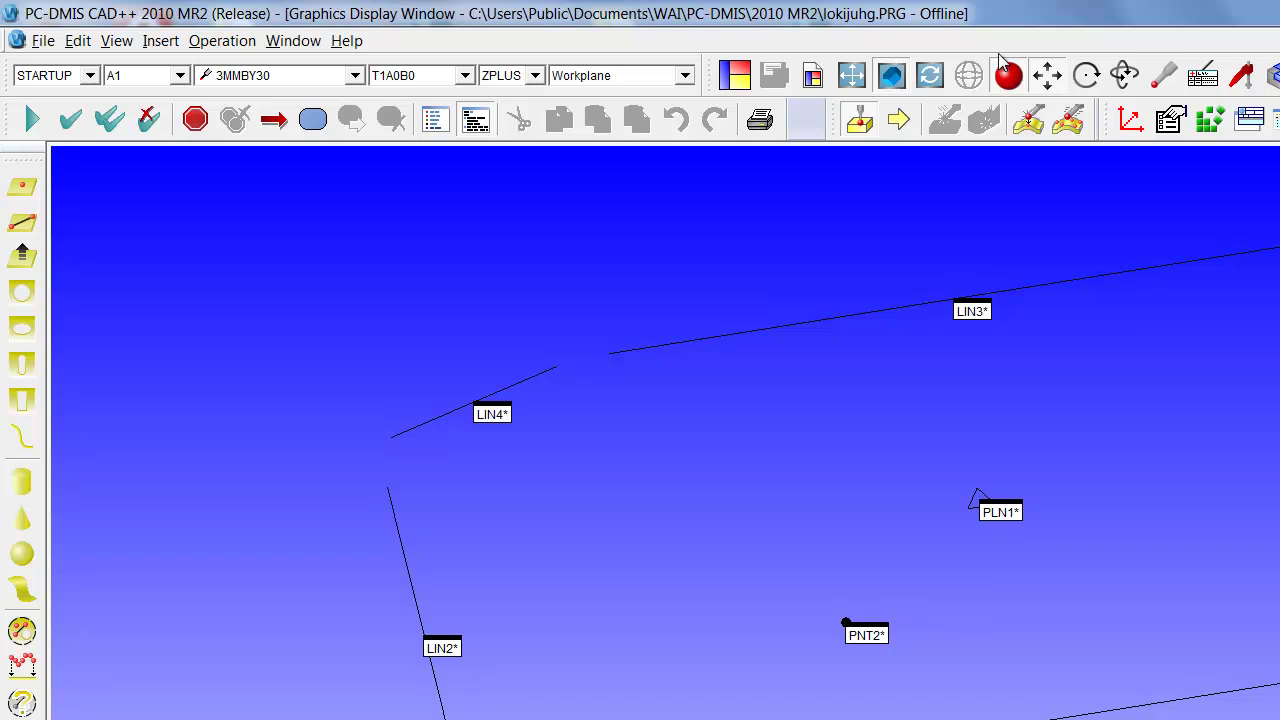
Set the graphics view orientation to Z+ in View Setup
left_click(734, 75)
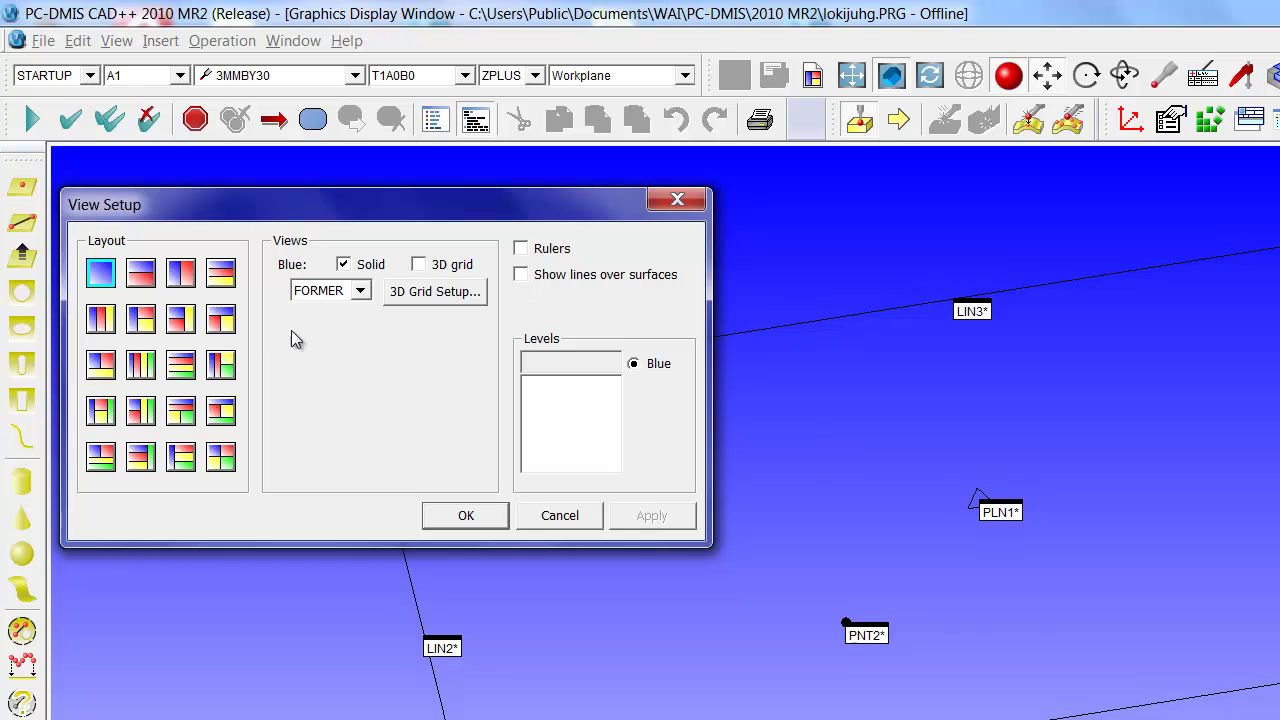
left_click(360, 290)
left_click(365, 342)
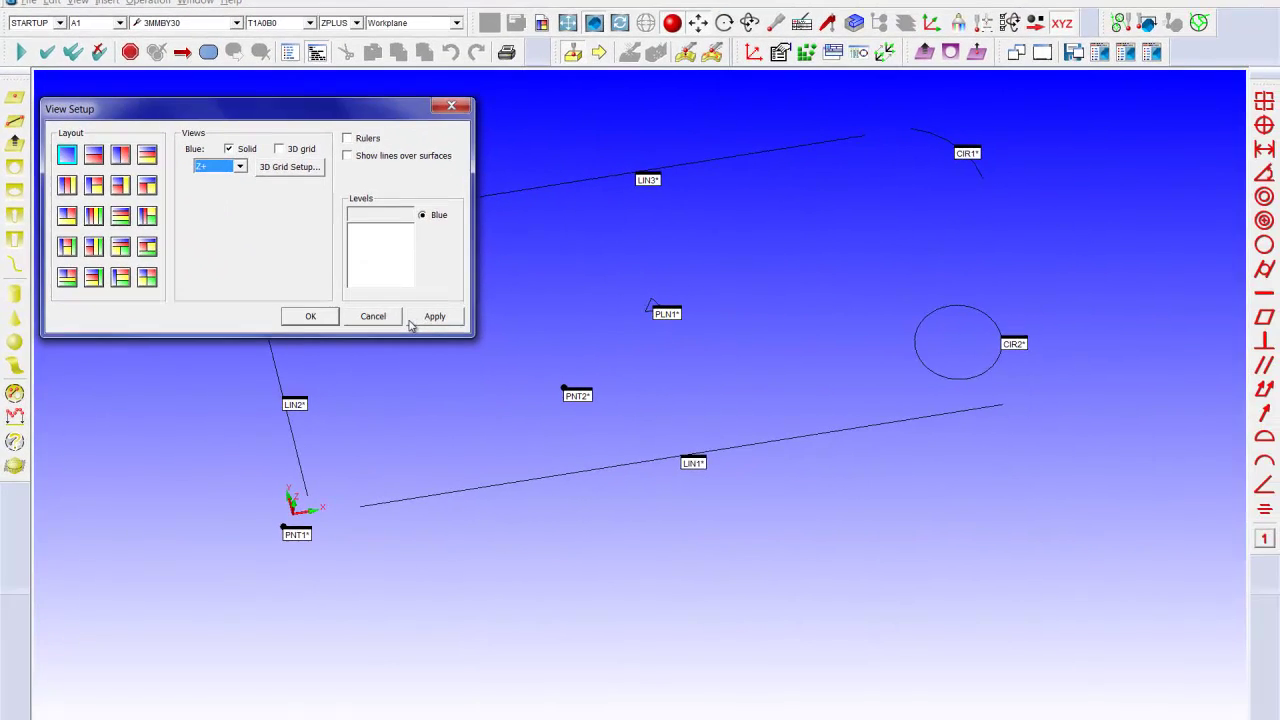
left_click(516, 391)
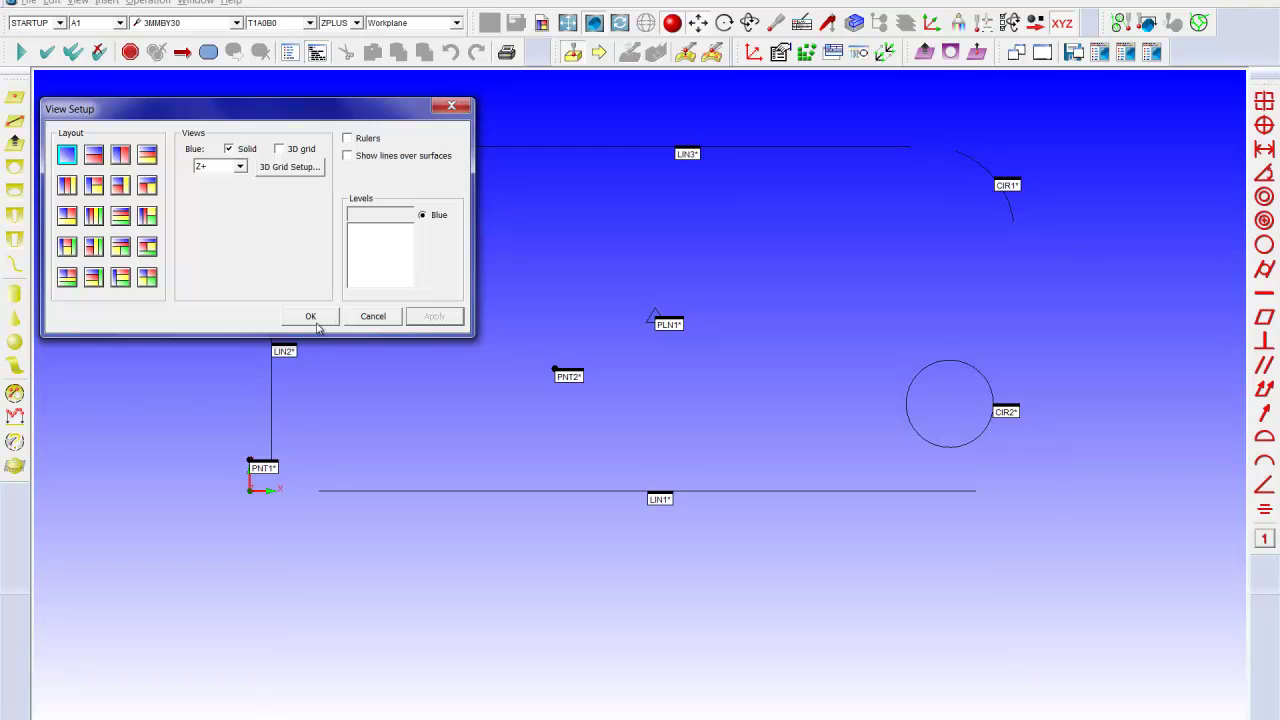
left_click(369, 391)
Pull the LIN4 label up-left and the LIN3 label above its line
scroll(725, 130, "down", 3)
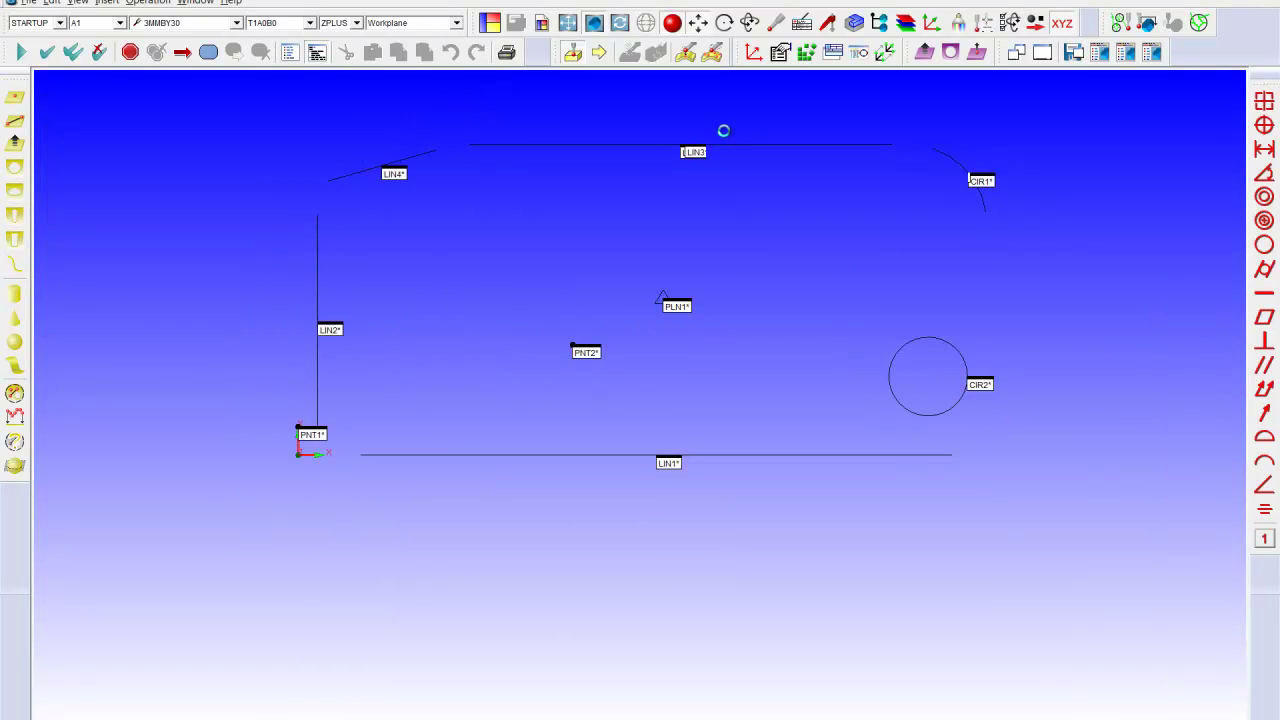
scroll(723, 129, "up", 5)
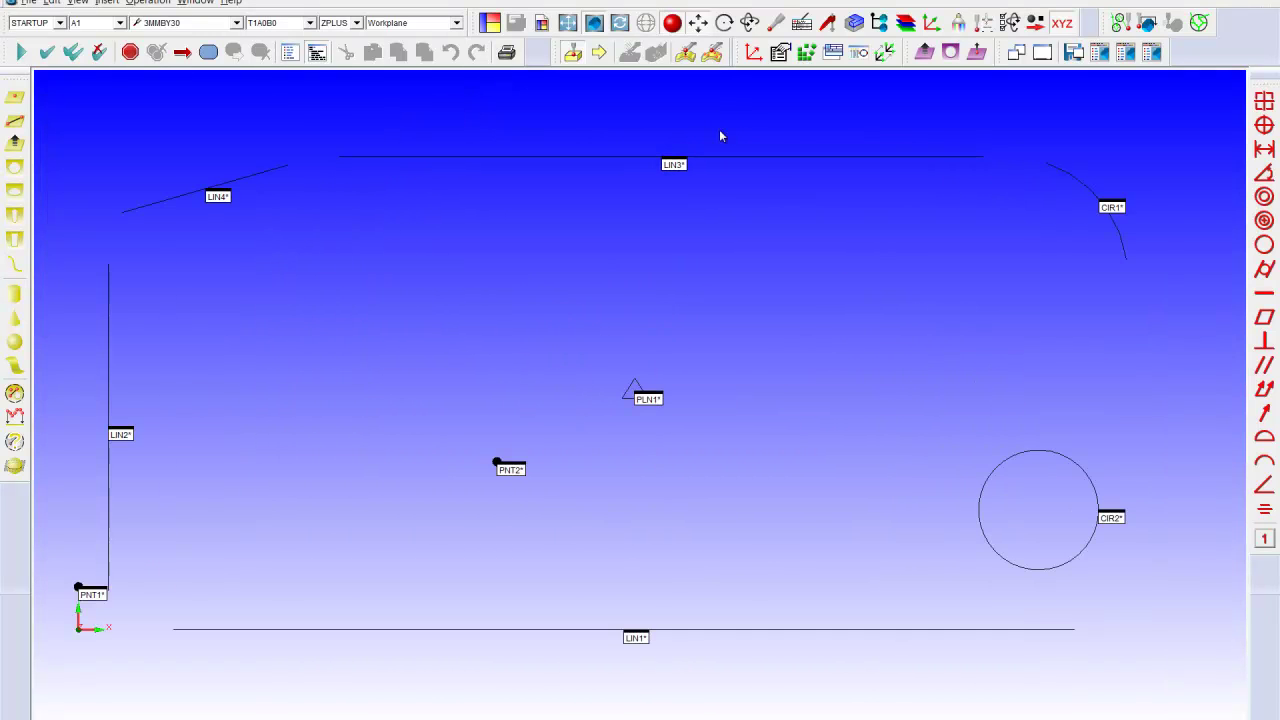
scroll(720, 135, "up", 1)
scroll(807, 344, "down", 1)
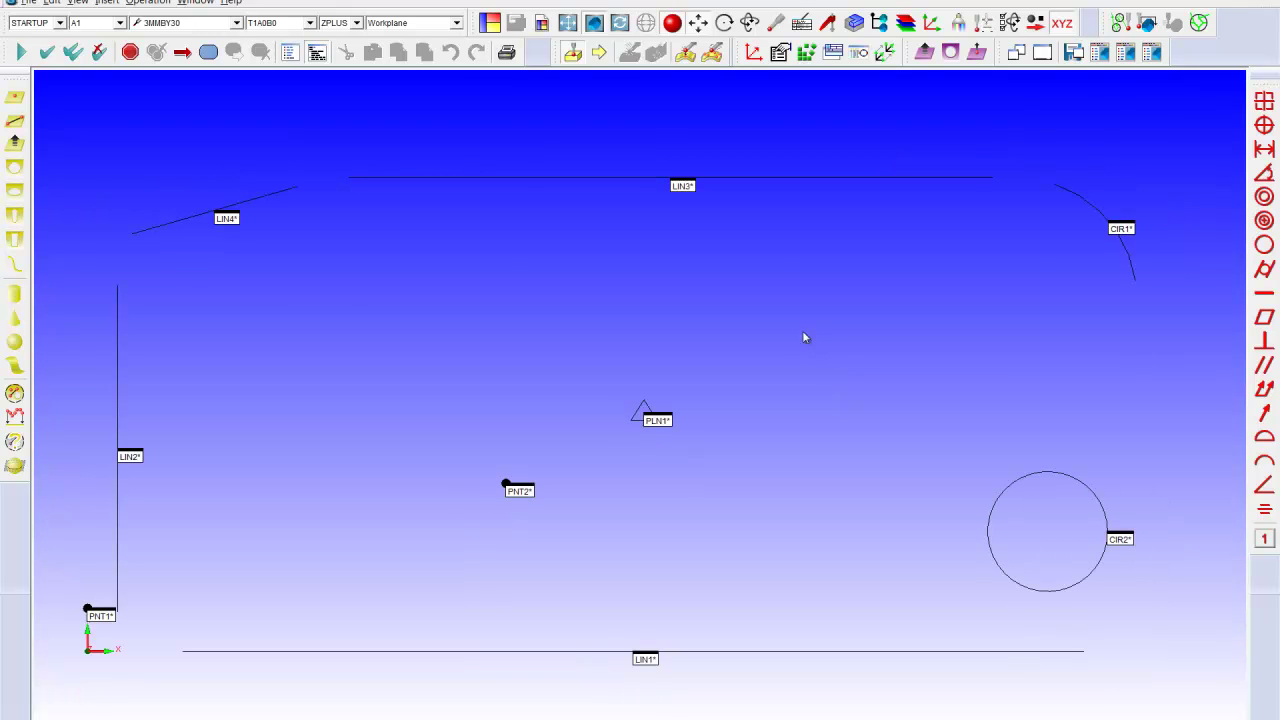
left_click_drag(230, 219, 190, 177)
left_click_drag(686, 177, 697, 150)
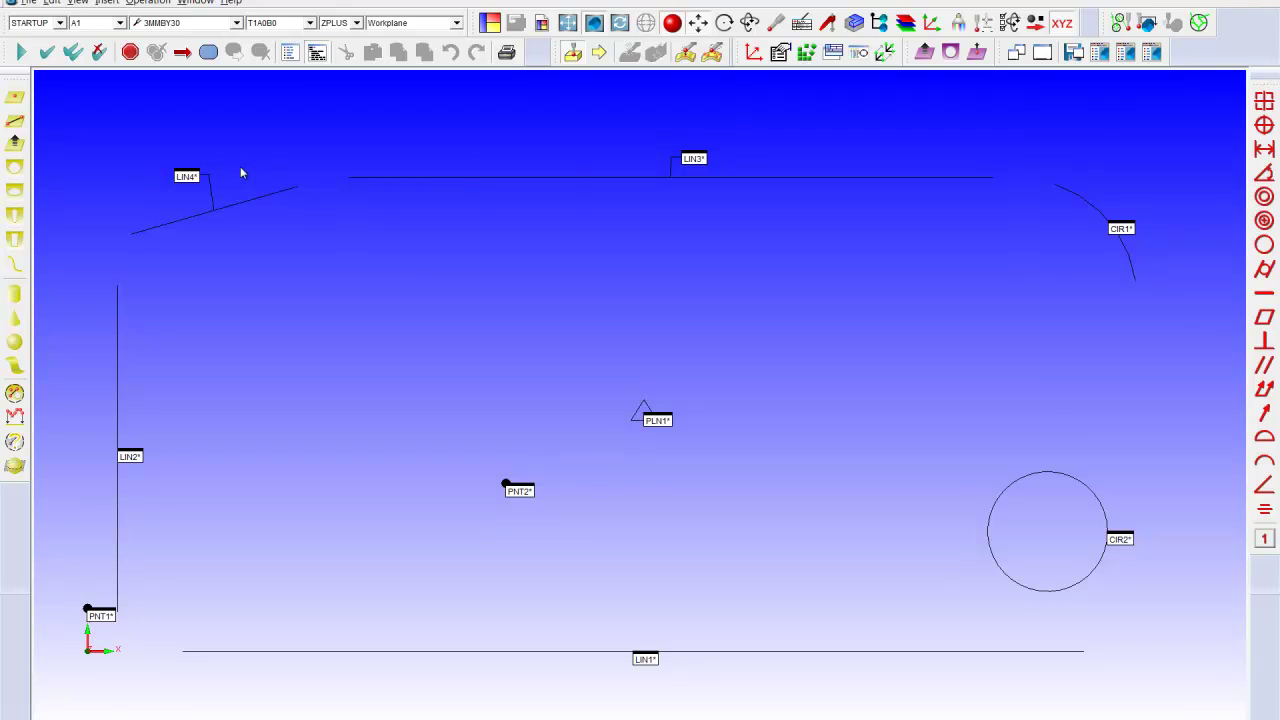